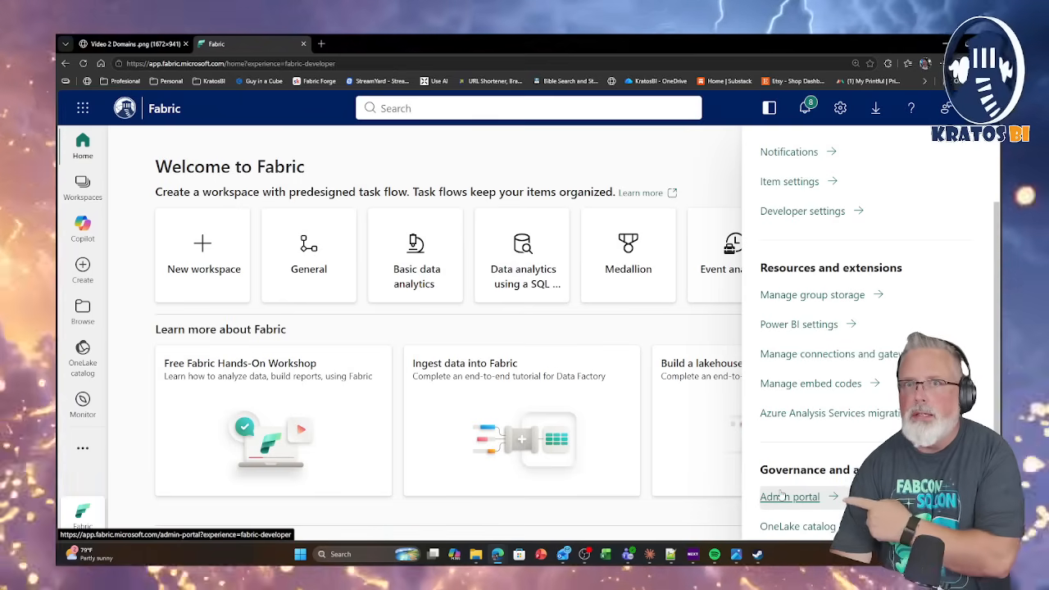
Open the domain management page in the Admin portal and review the existing domains.
left_click(781, 497)
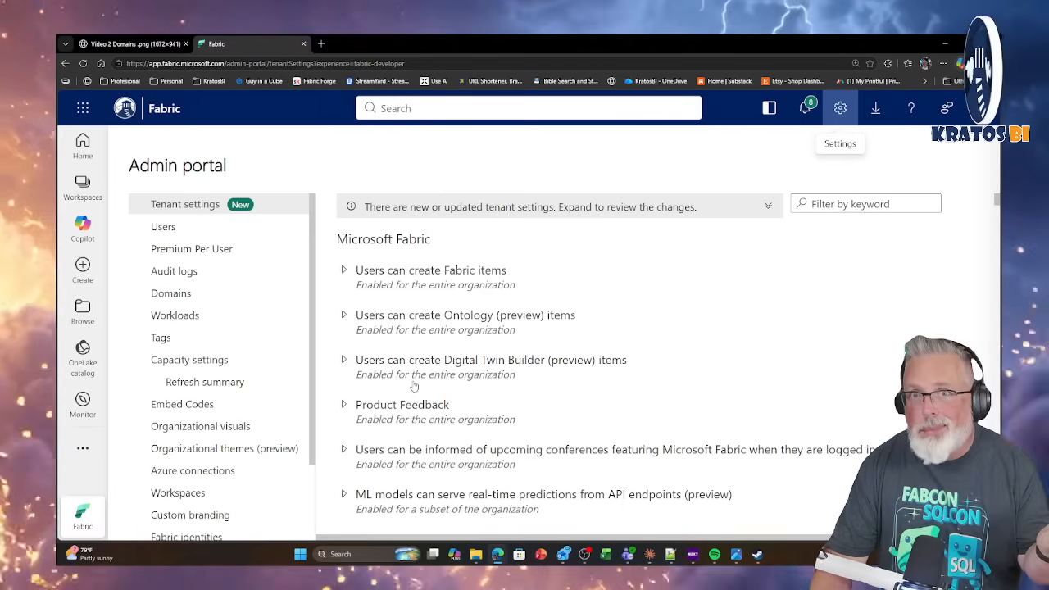
left_click(173, 294)
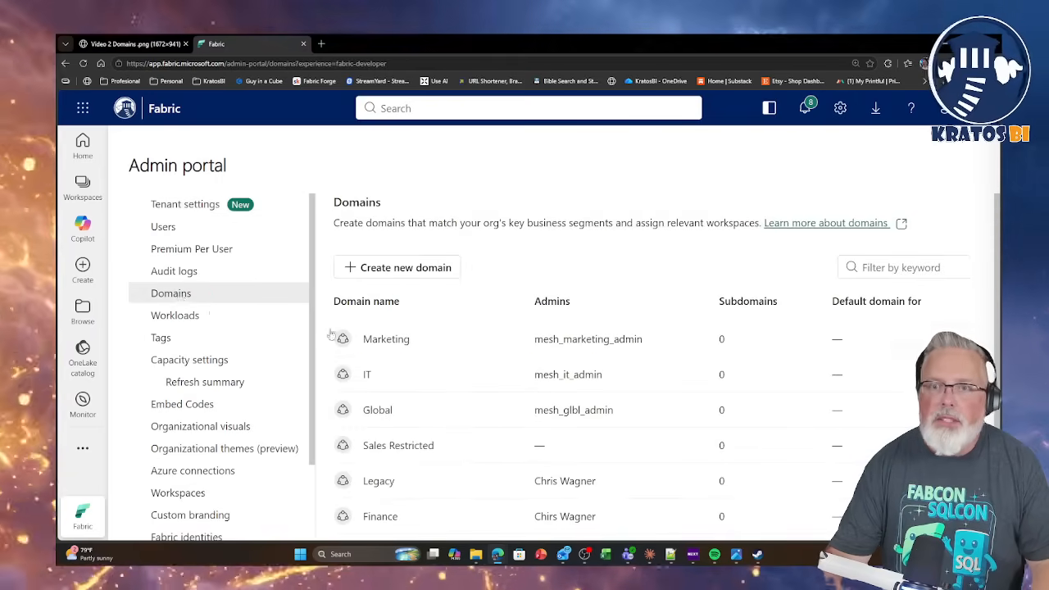
scroll(527, 363, "down", 1)
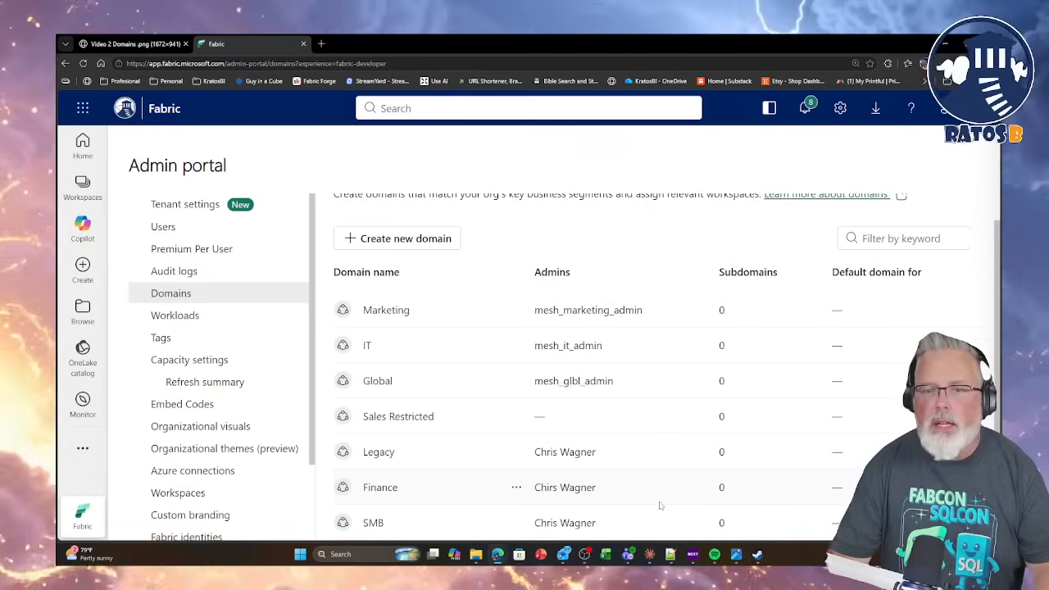
scroll(594, 407, "up", 1)
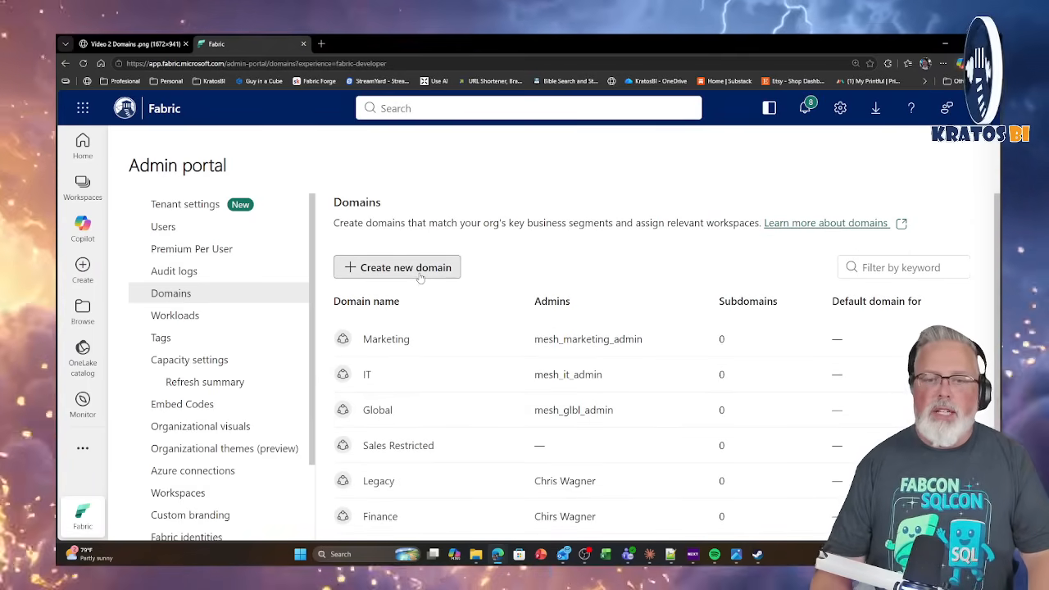
Create a new domain named Sales and assign the Databard demo account as its domain admin.
left_click(420, 271)
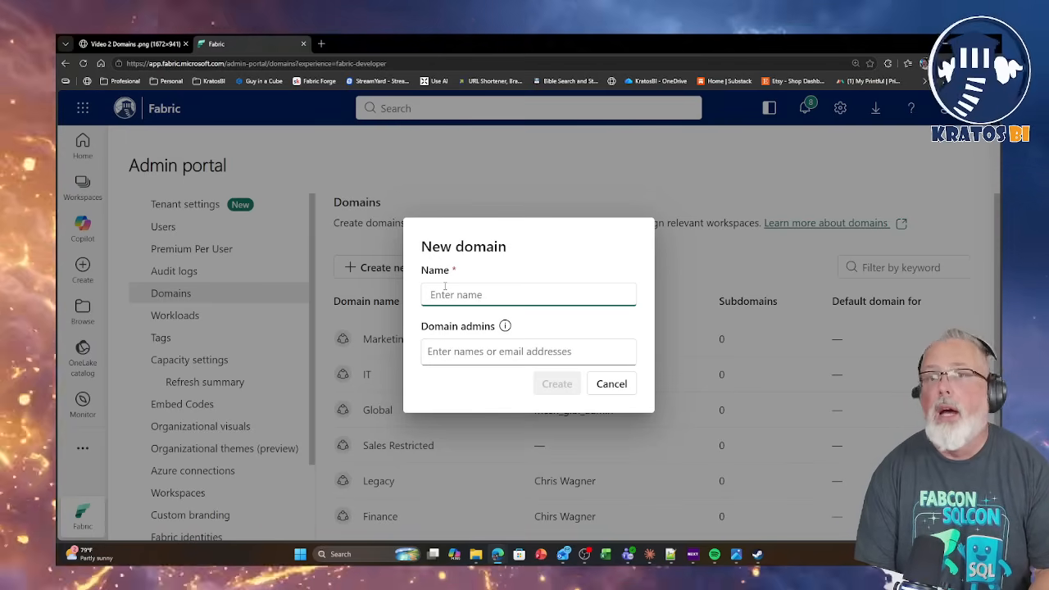
type("Sales")
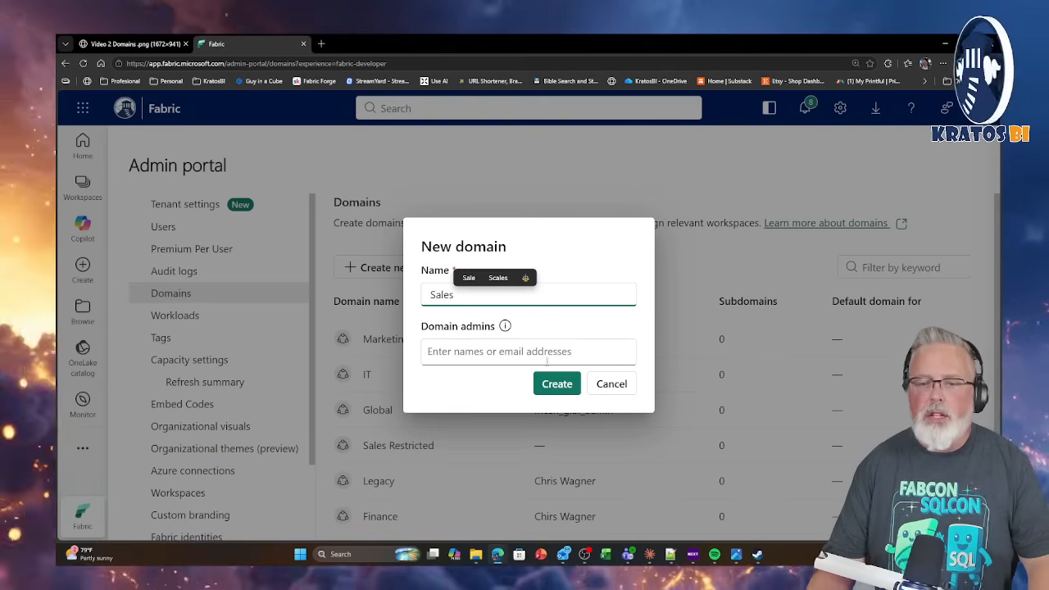
left_click(520, 357)
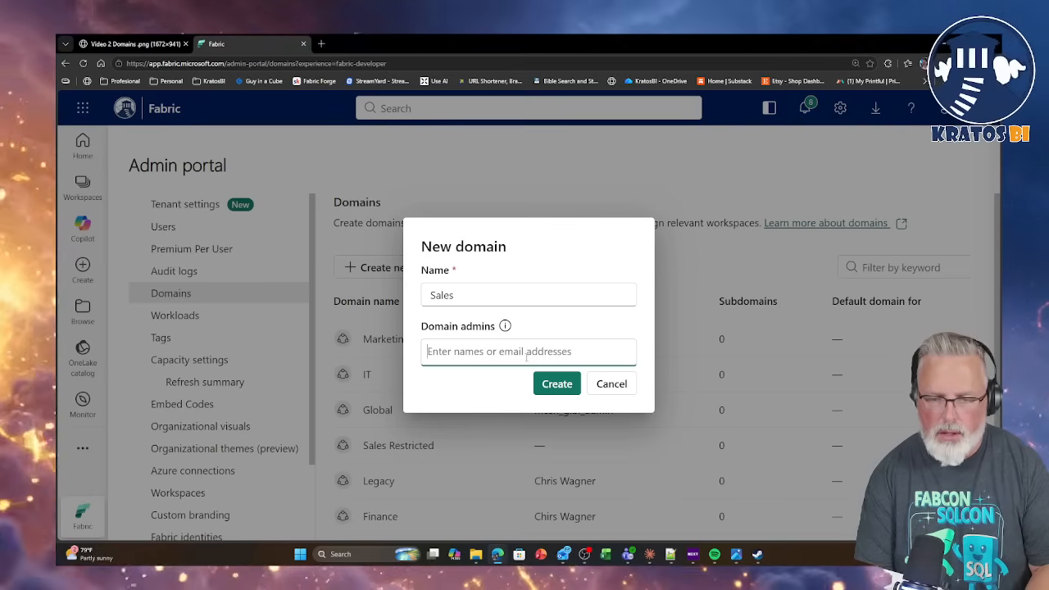
type("Datab")
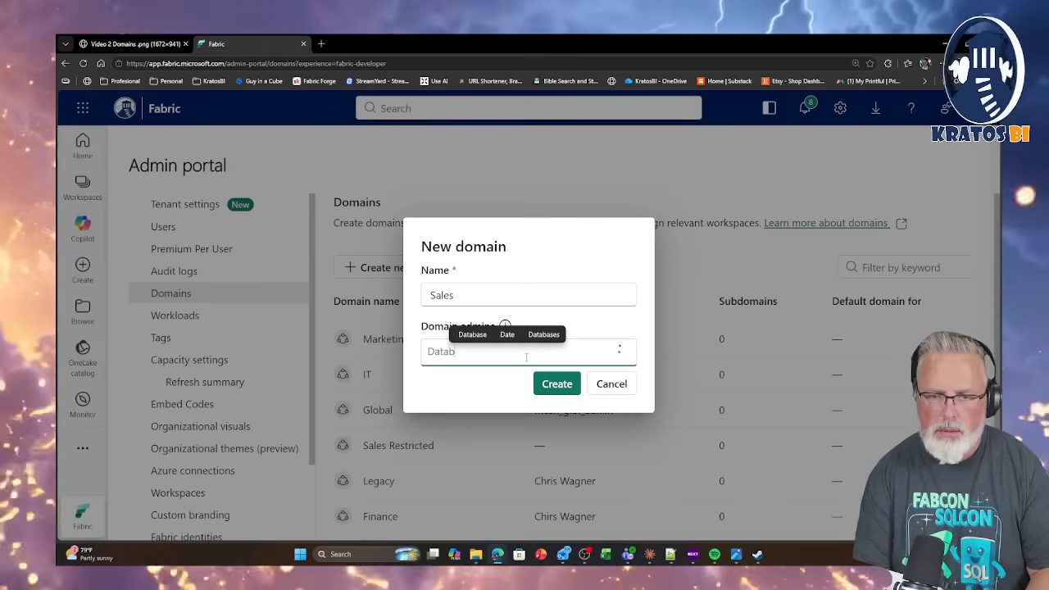
type("ard")
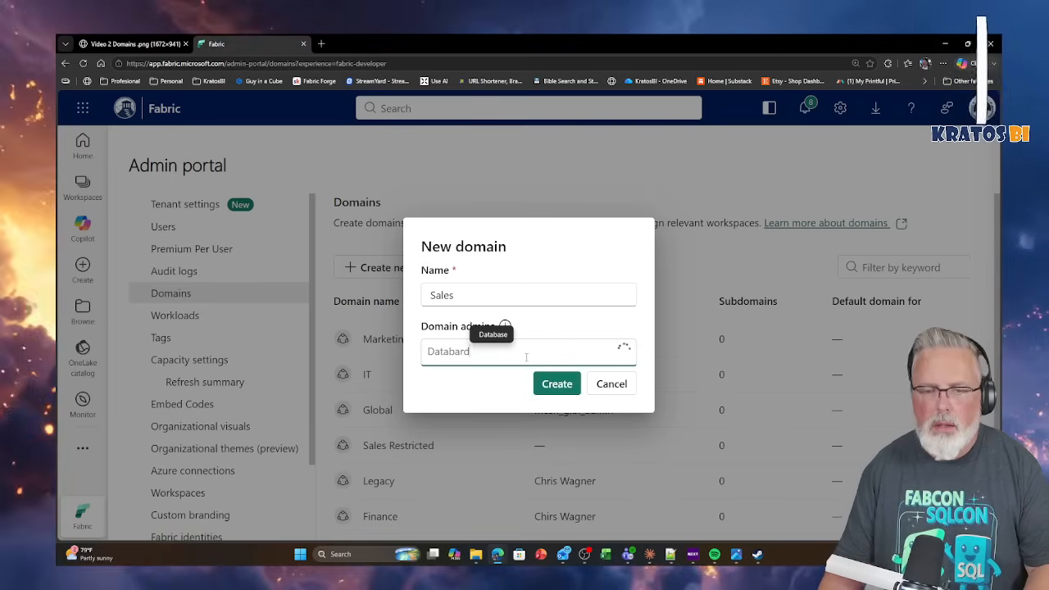
left_click(504, 390)
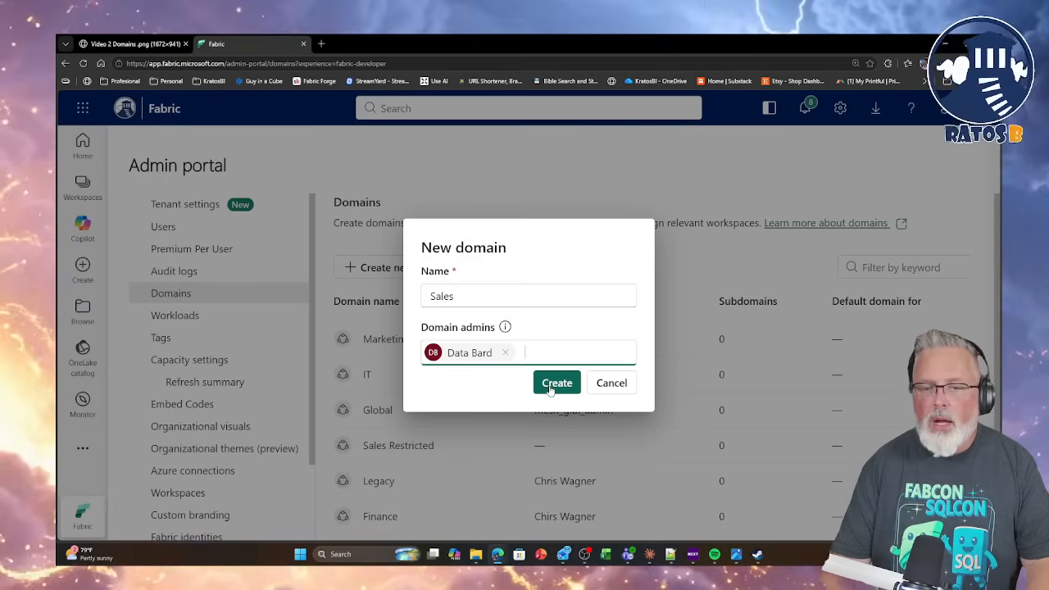
left_click(551, 386)
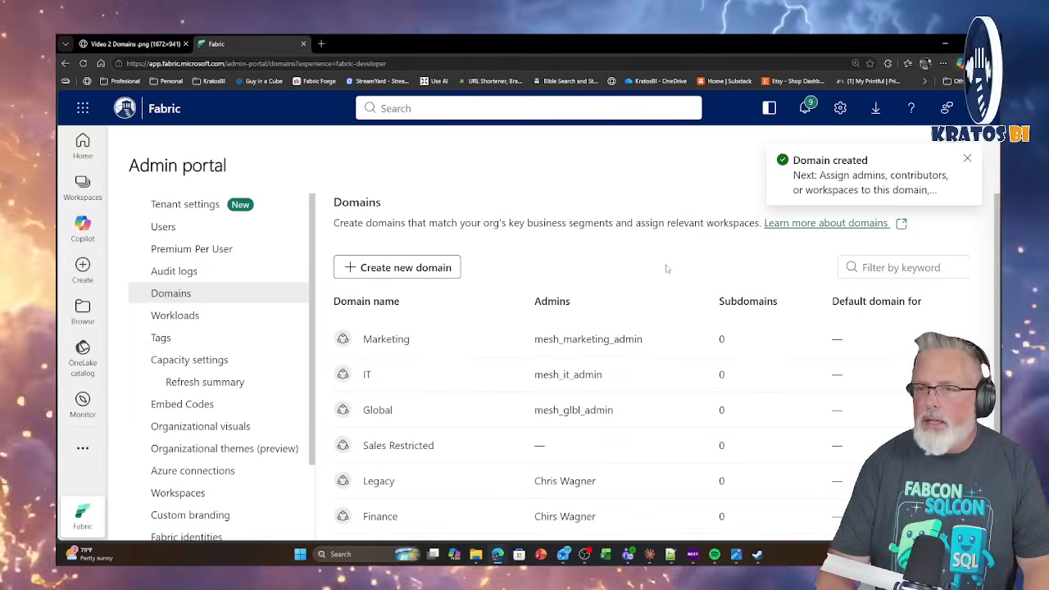
Open the Sales domain's details page from the domain list.
scroll(738, 258, "down", 1)
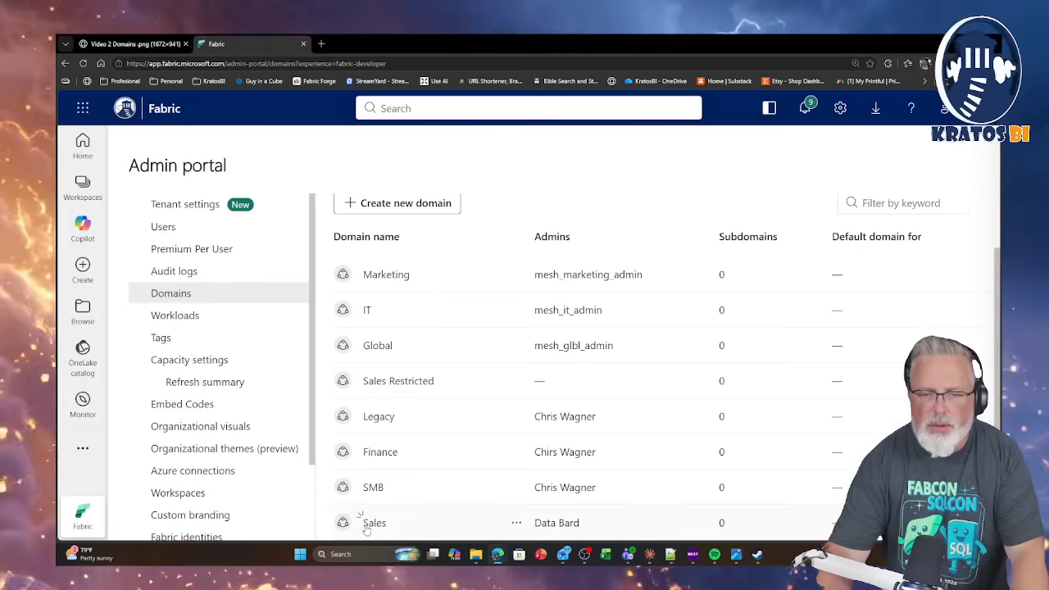
left_click(366, 527)
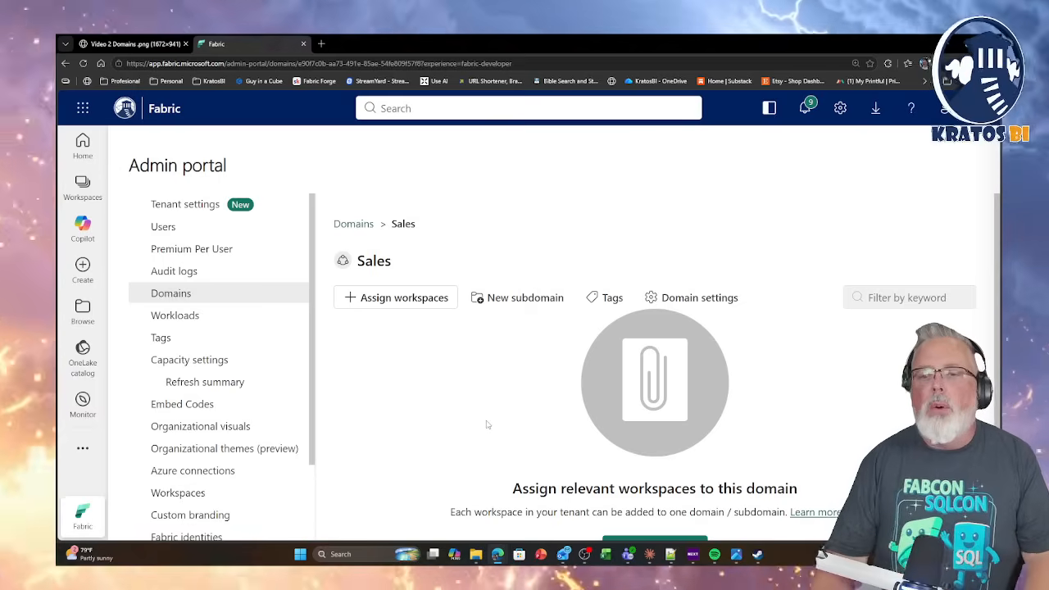
scroll(487, 424, "down", 1)
Assign workspaces to the Sales domain by workspace admin, using the Databard demo user account, and reload the page.
left_click(386, 282)
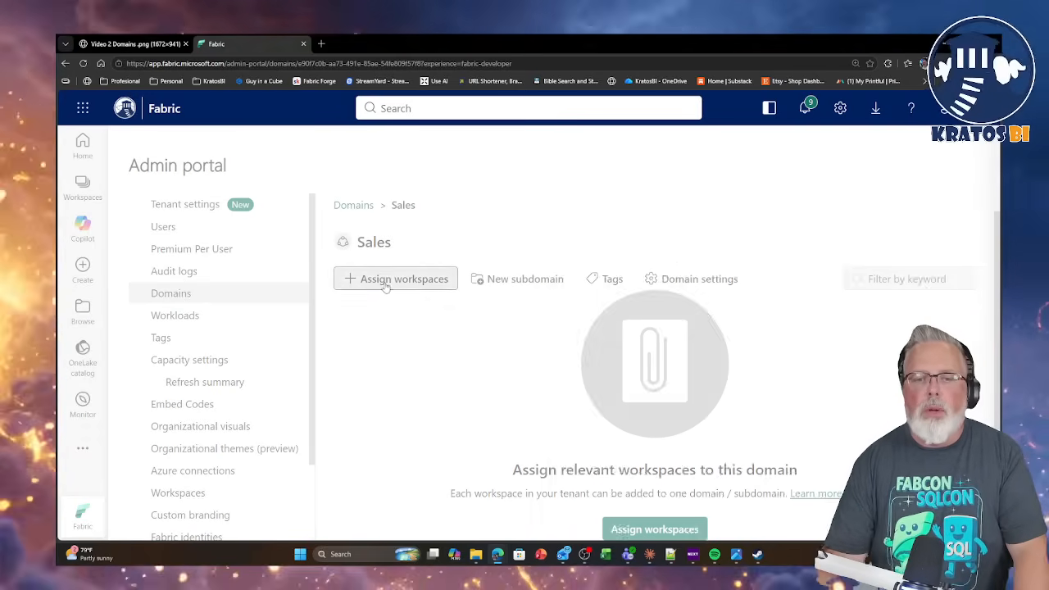
left_click(594, 232)
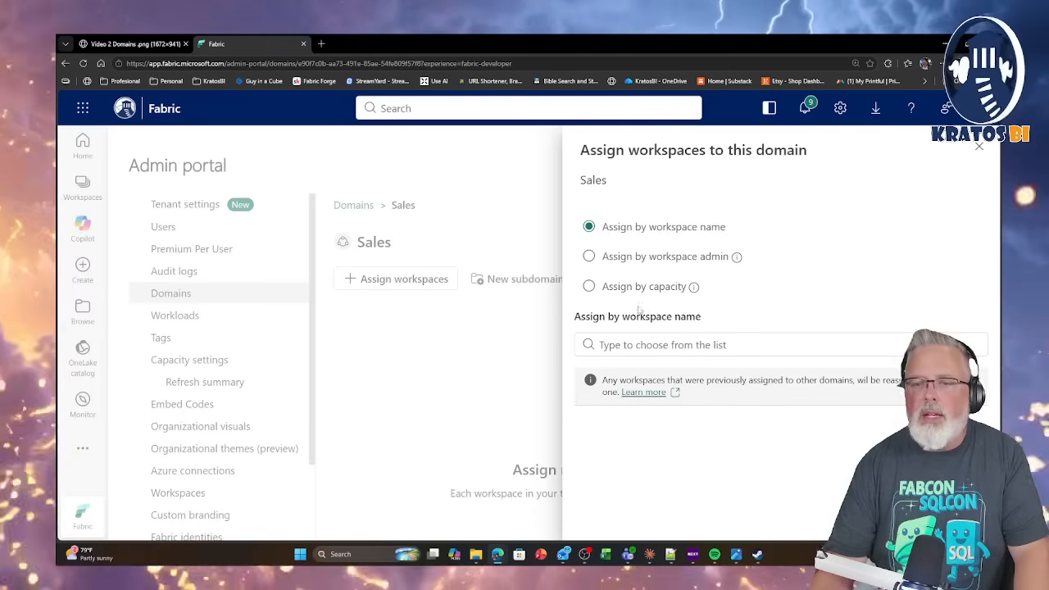
left_click(652, 345)
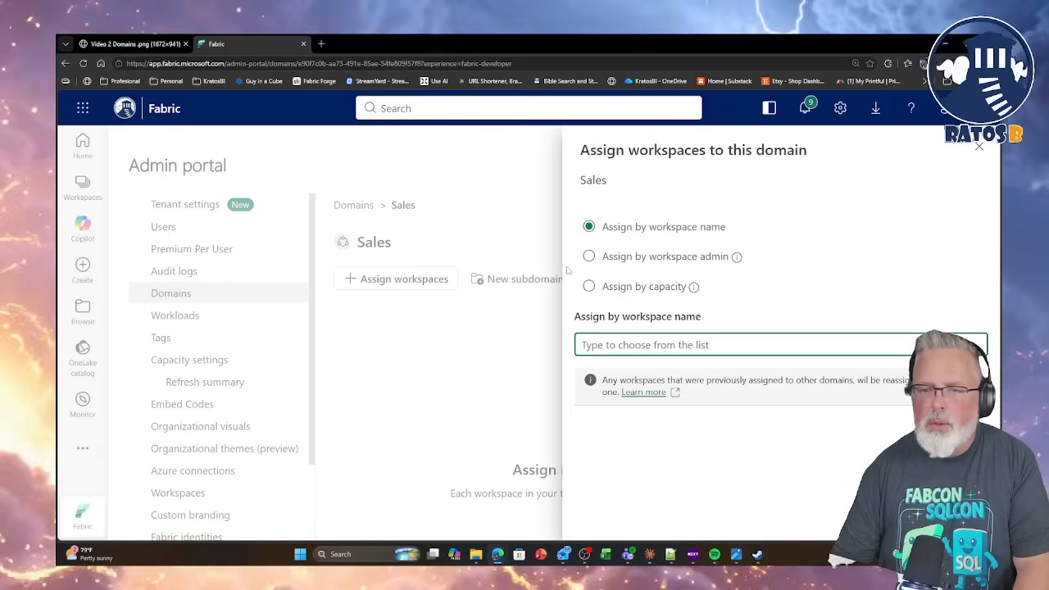
left_click(590, 256)
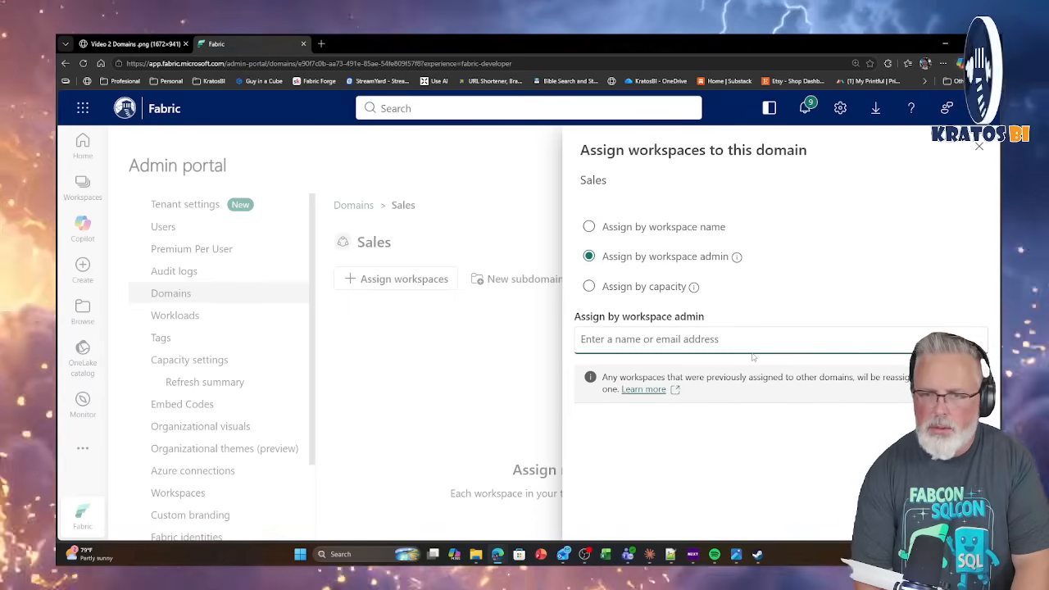
type("databard")
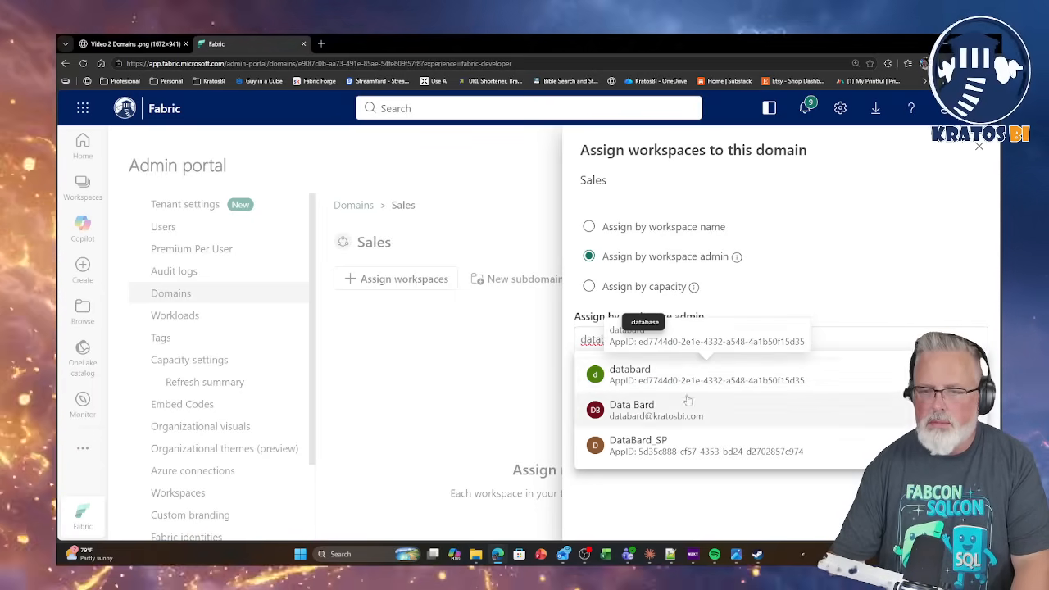
left_click(680, 408)
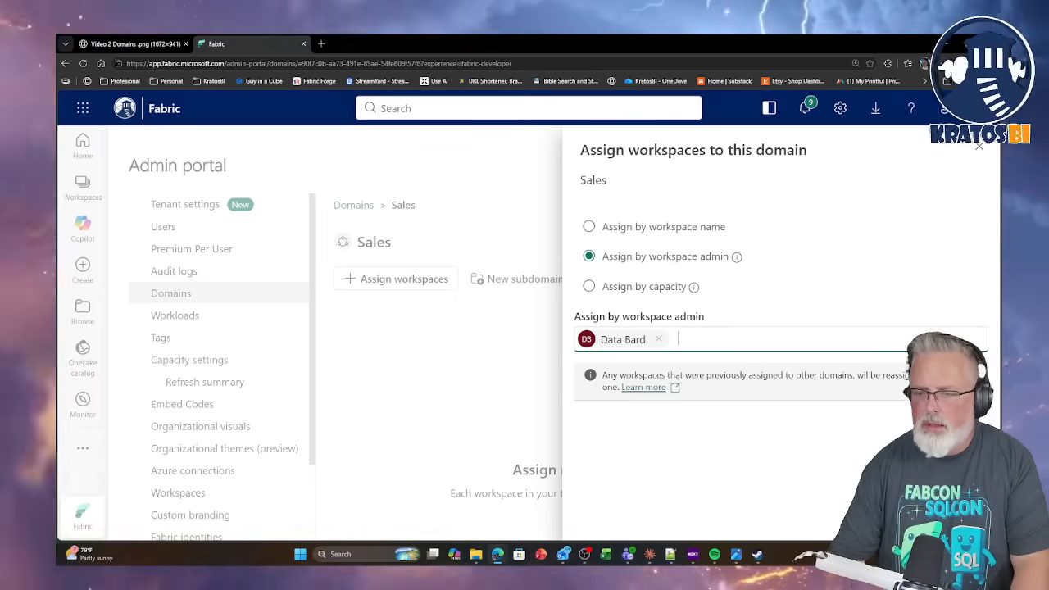
left_click(885, 518)
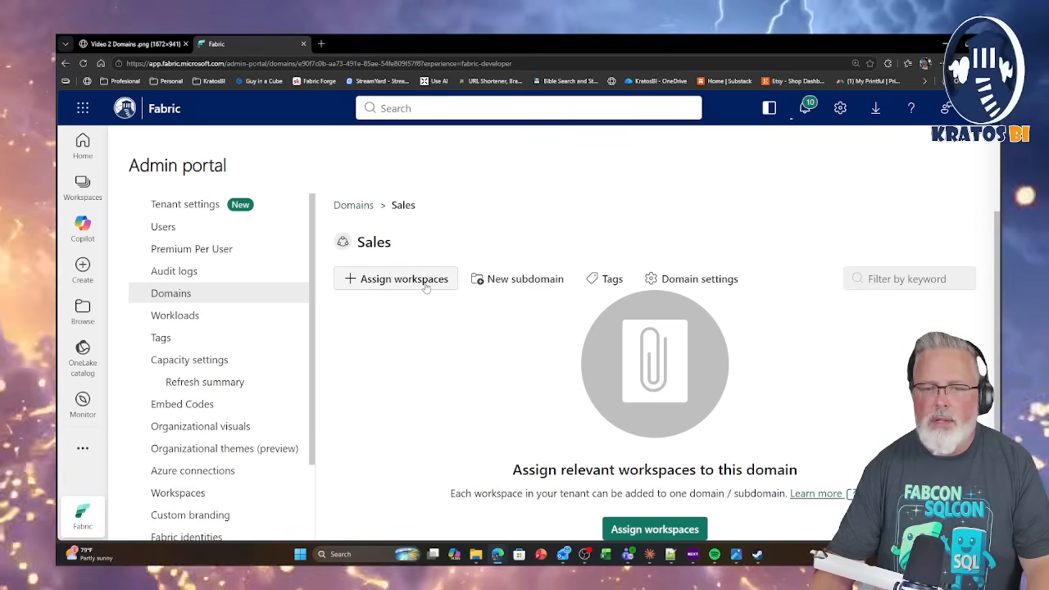
left_click(83, 64)
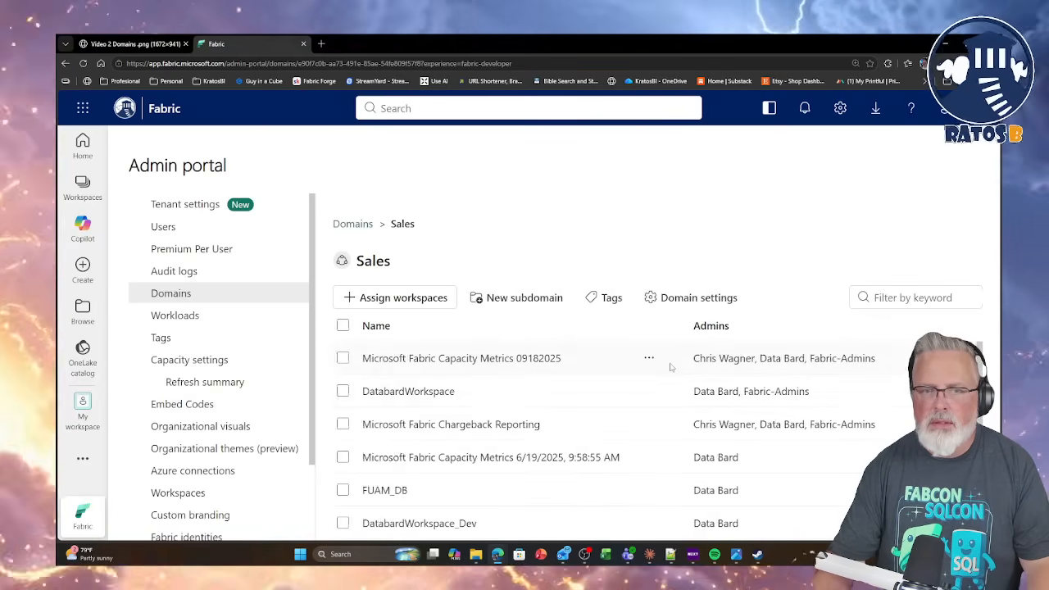
Review the workspaces assigned to the Sales domain and unassign all of them.
scroll(596, 391, "down", 1)
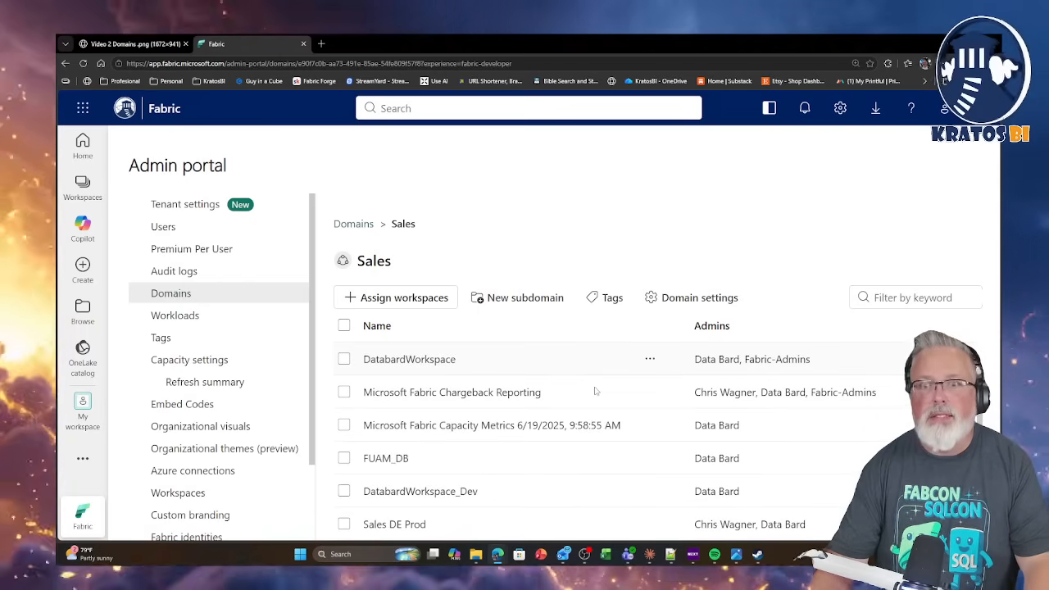
scroll(519, 444, "up", 1)
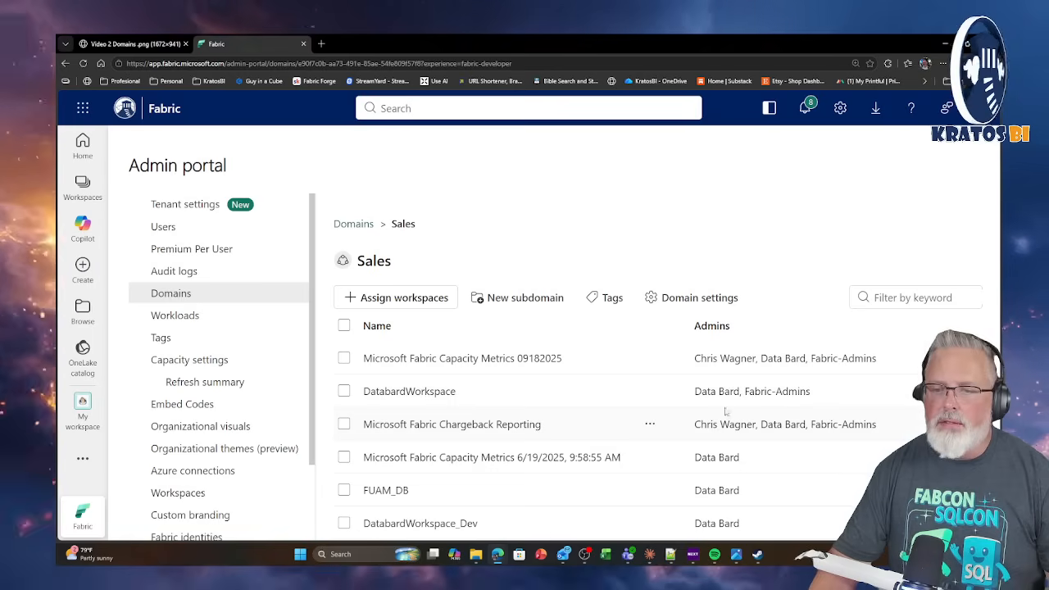
scroll(647, 421, "down", 1)
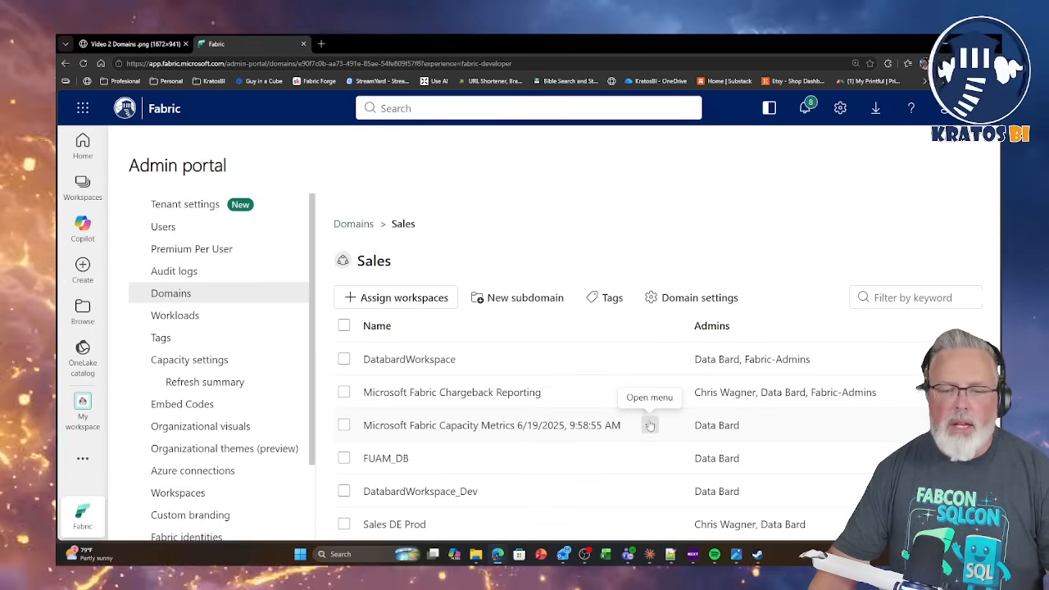
scroll(623, 410, "up", 1)
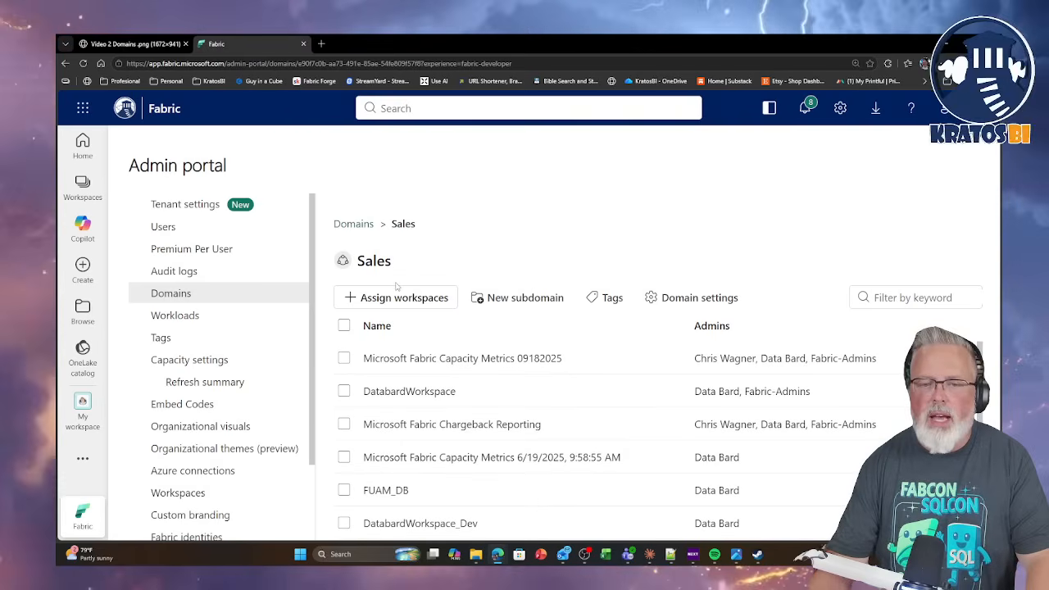
left_click(344, 326)
left_click(541, 300)
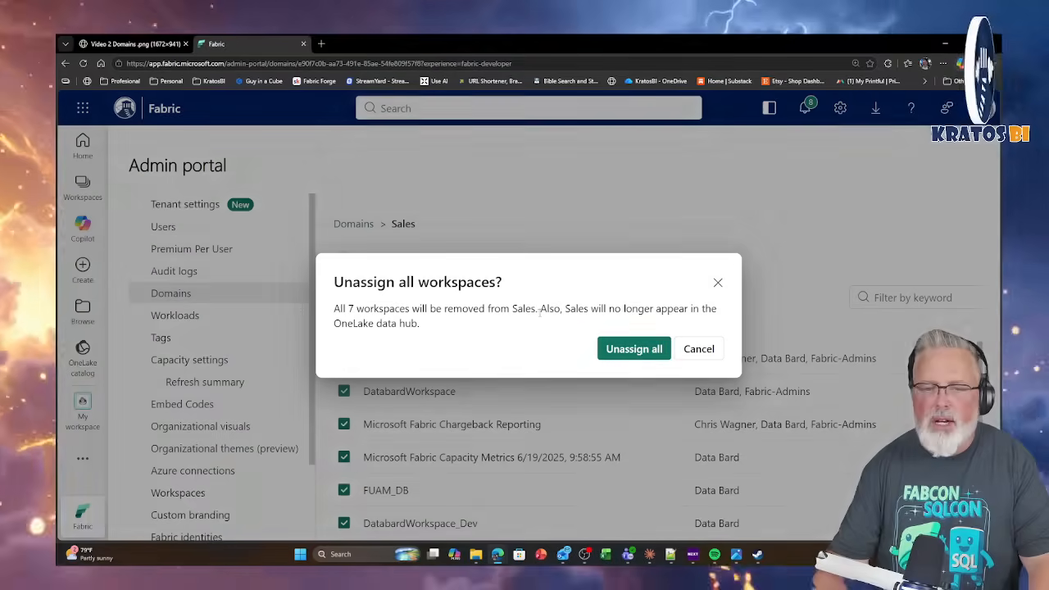
left_click(646, 351)
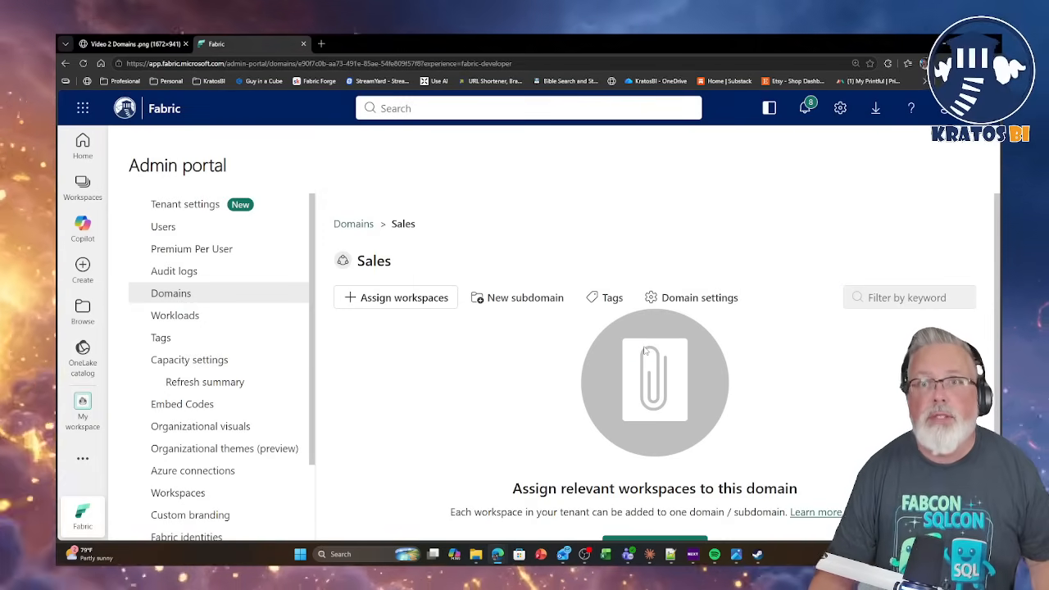
Assign workspaces to the Sales domain by capacity, selecting the eagle capacity, and reload the page.
left_click(387, 300)
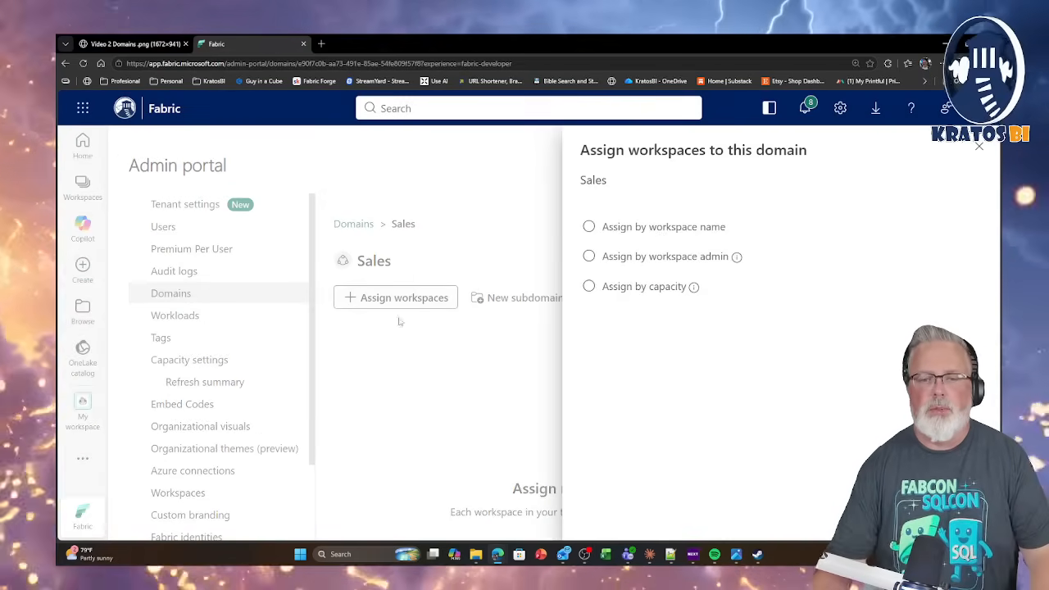
left_click(589, 227)
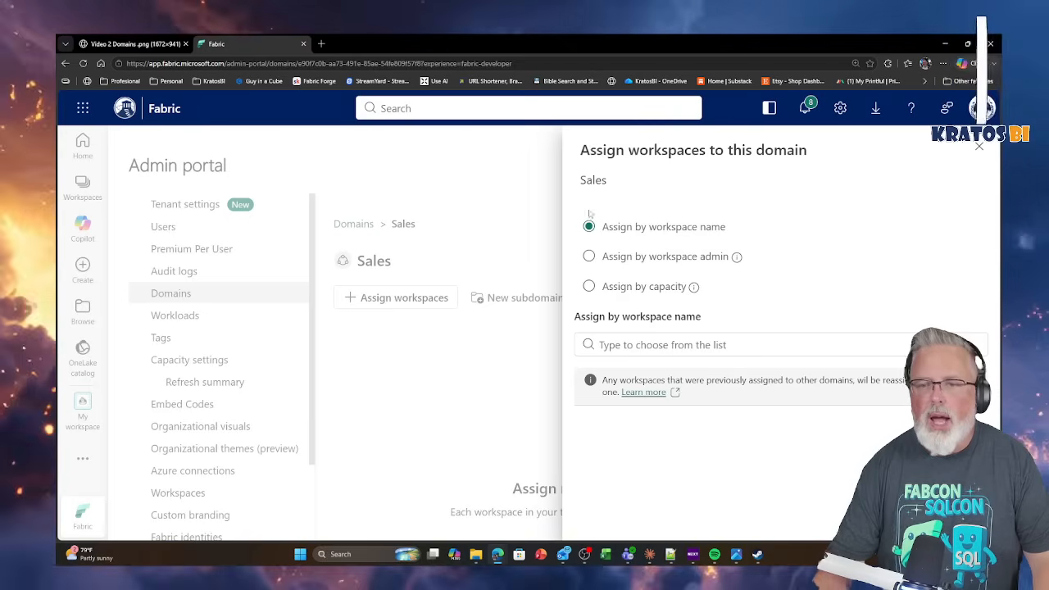
left_click(608, 288)
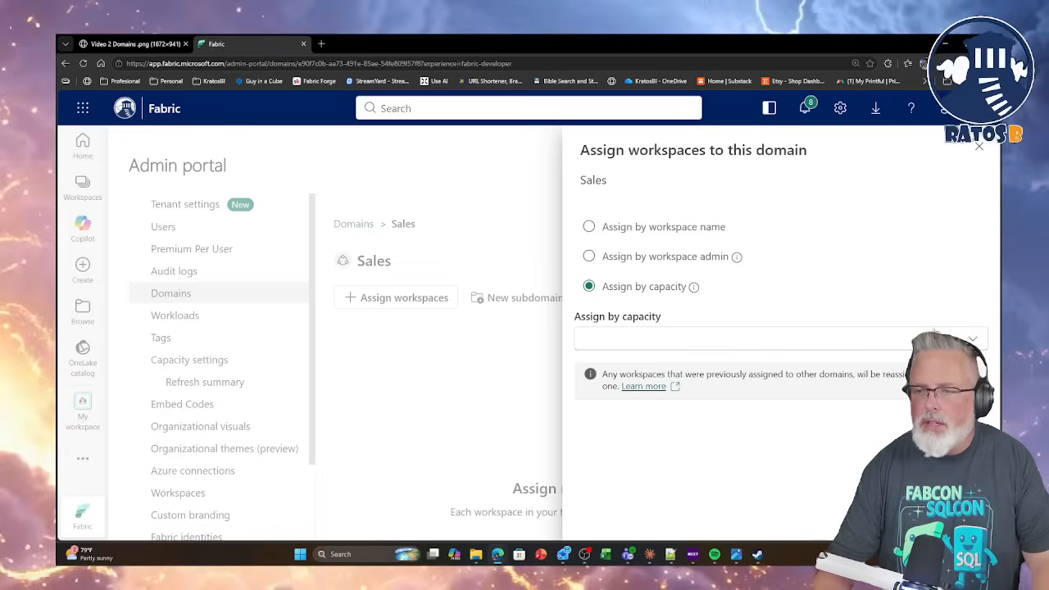
left_click(976, 341)
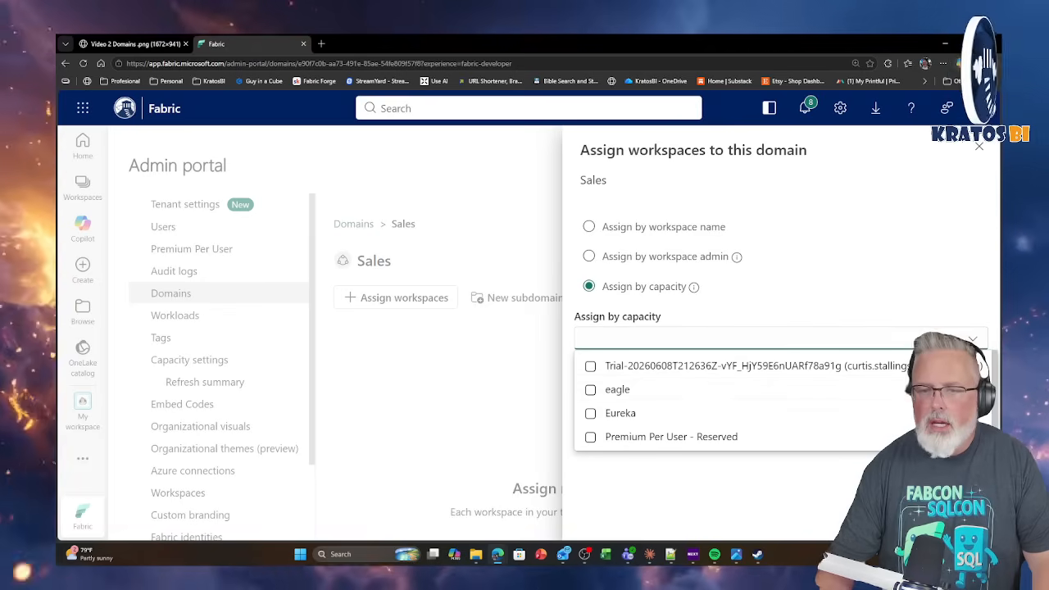
left_click(596, 392)
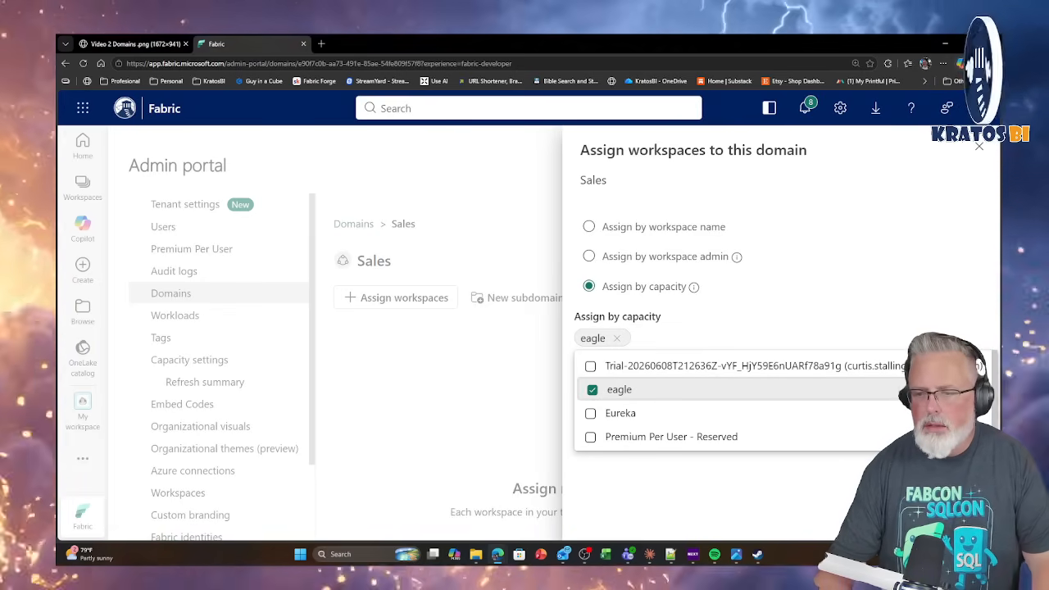
key("Escape")
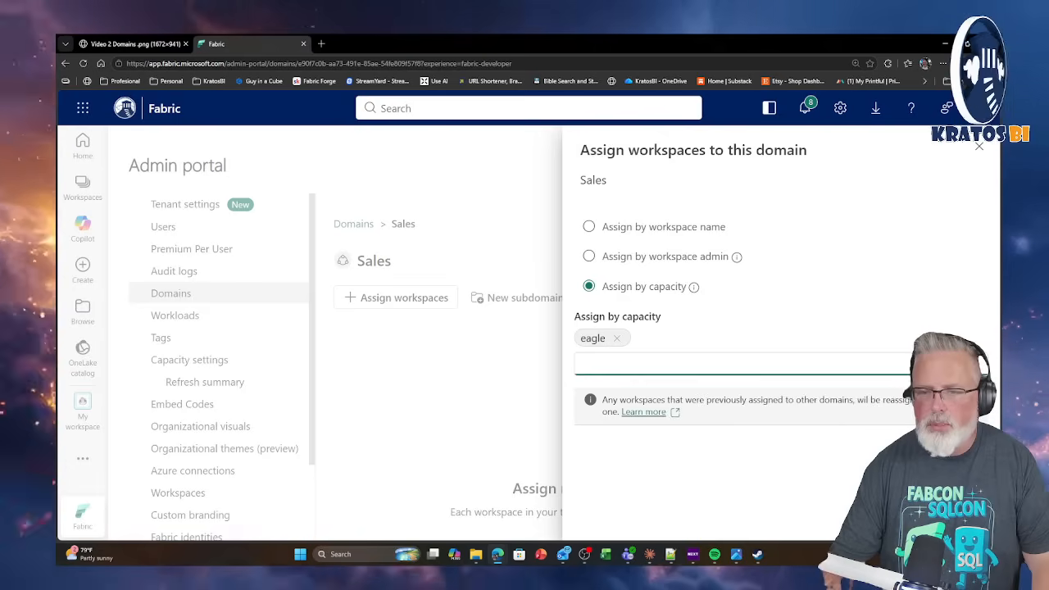
left_click(887, 519)
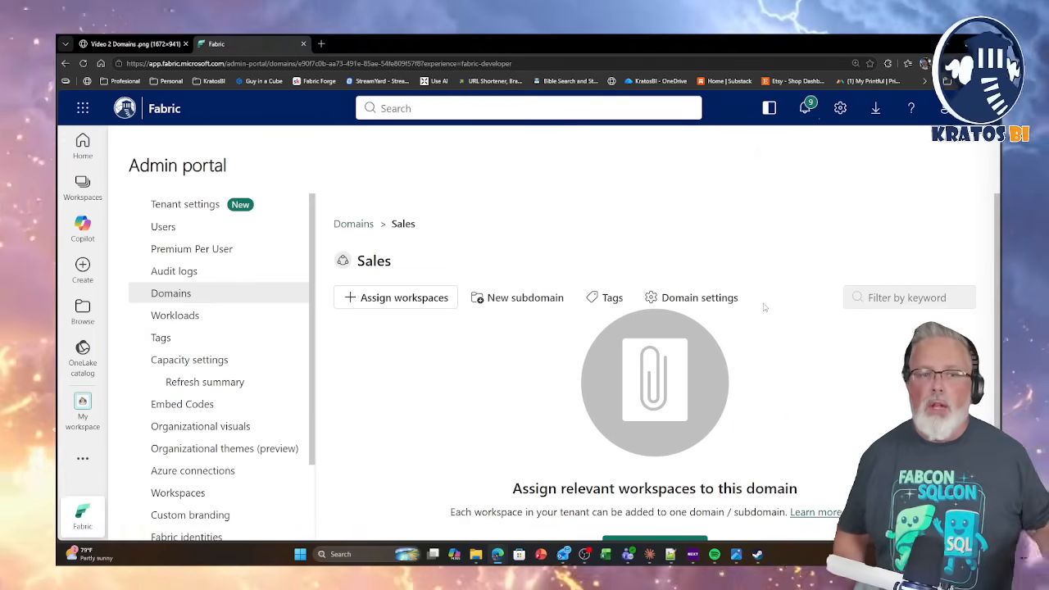
left_click(83, 63)
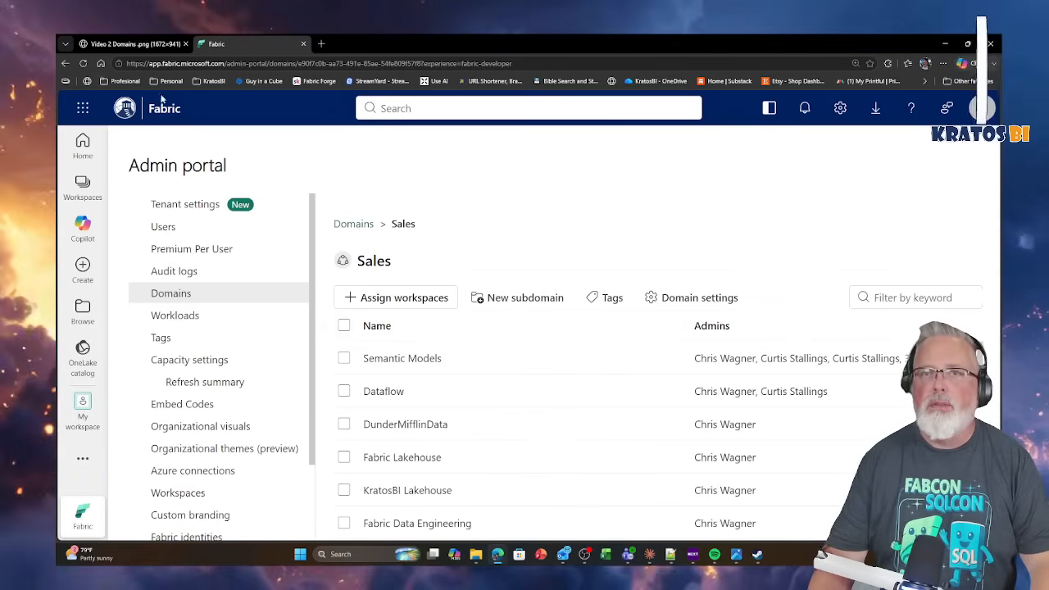
Review the workspaces assigned to the Sales domain by capacity and unassign all of them.
scroll(461, 385, "down", 10)
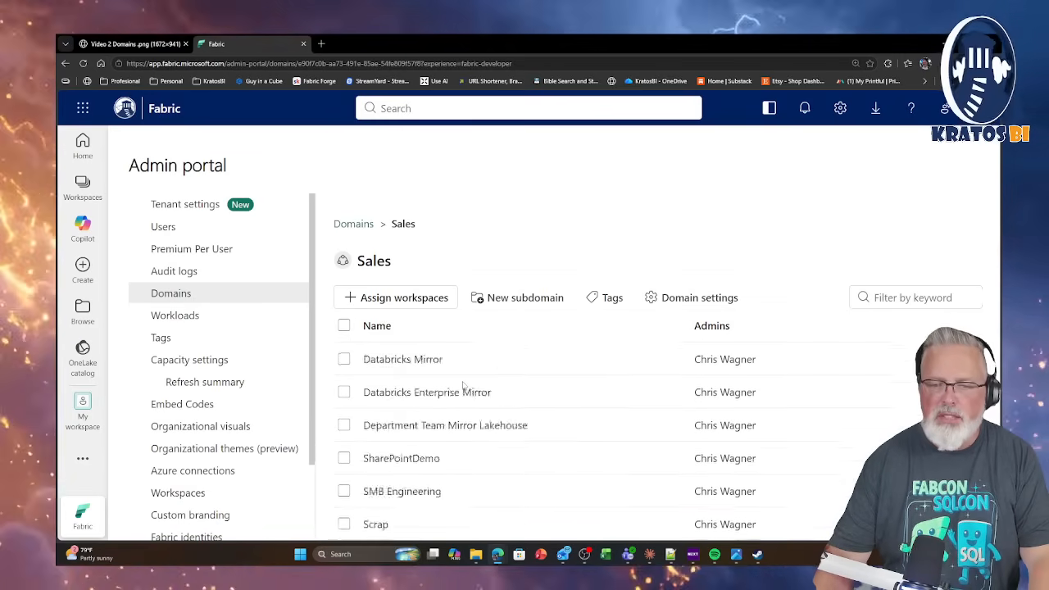
scroll(462, 383, "up", 15)
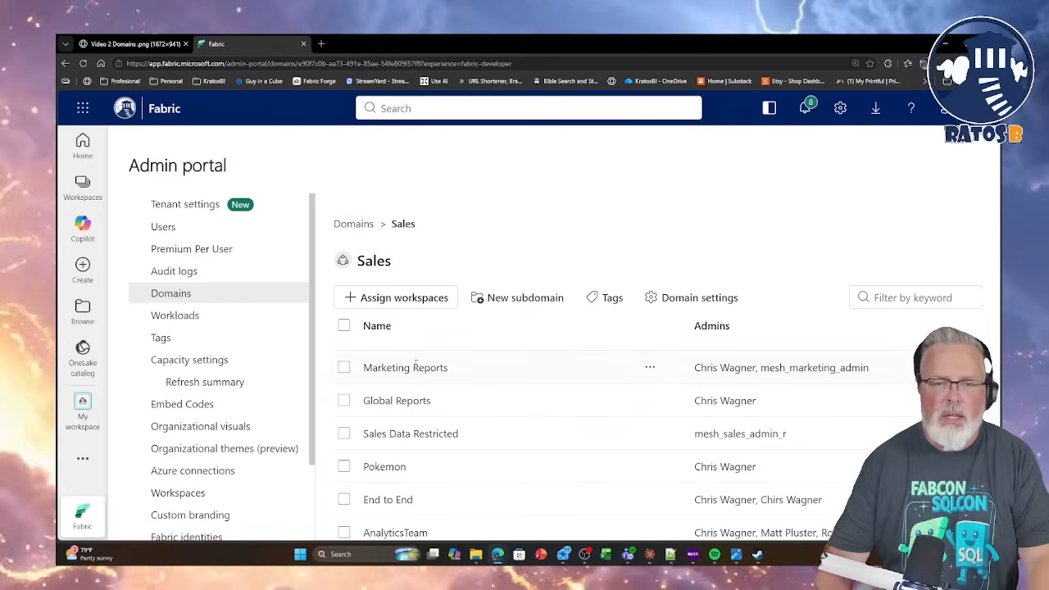
left_click(344, 326)
left_click(545, 298)
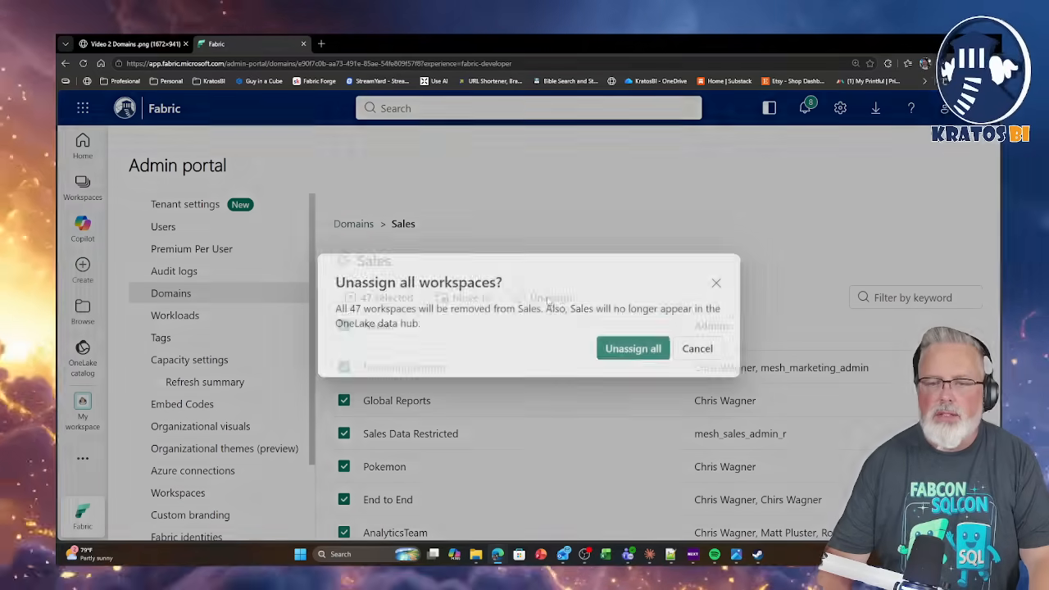
left_click(630, 353)
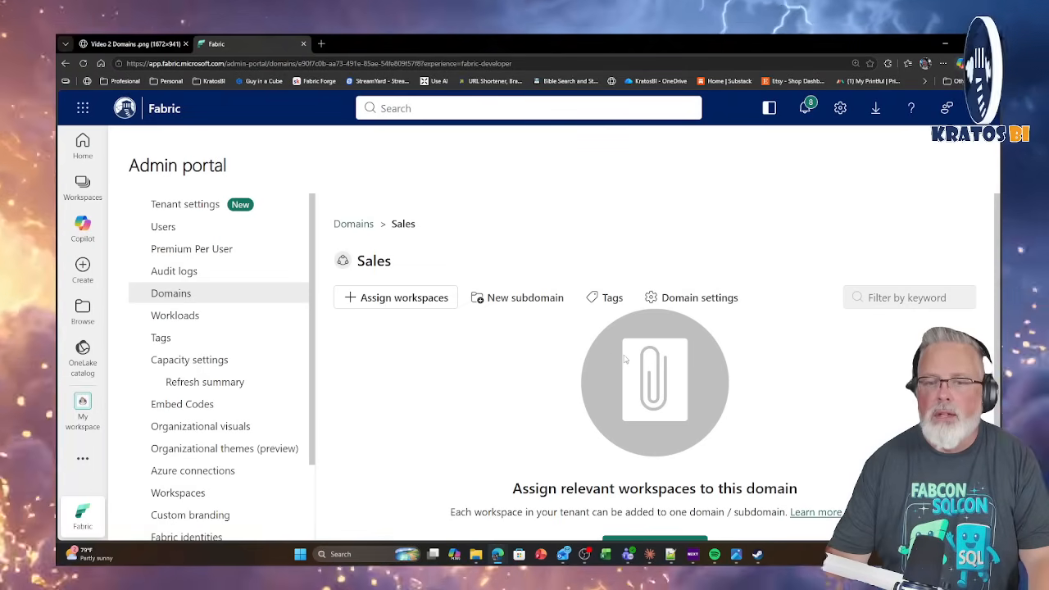
Assign workspaces to the Sales domain by workspace name, filtering on "Sa" and selecting Sales Data, Sales Data Restricted and Sales Reports.
left_click(377, 301)
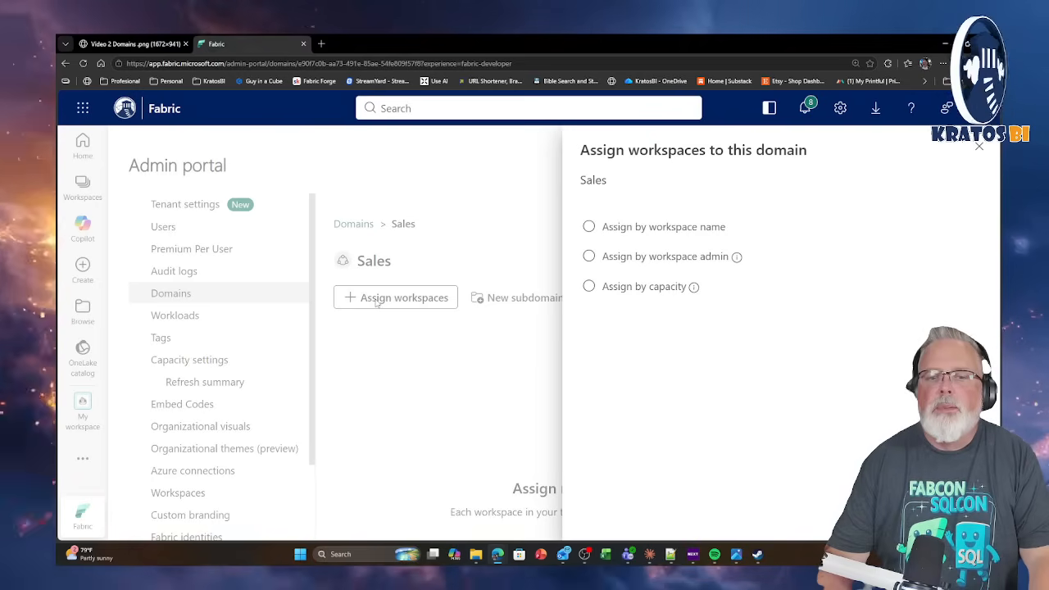
left_click(588, 227)
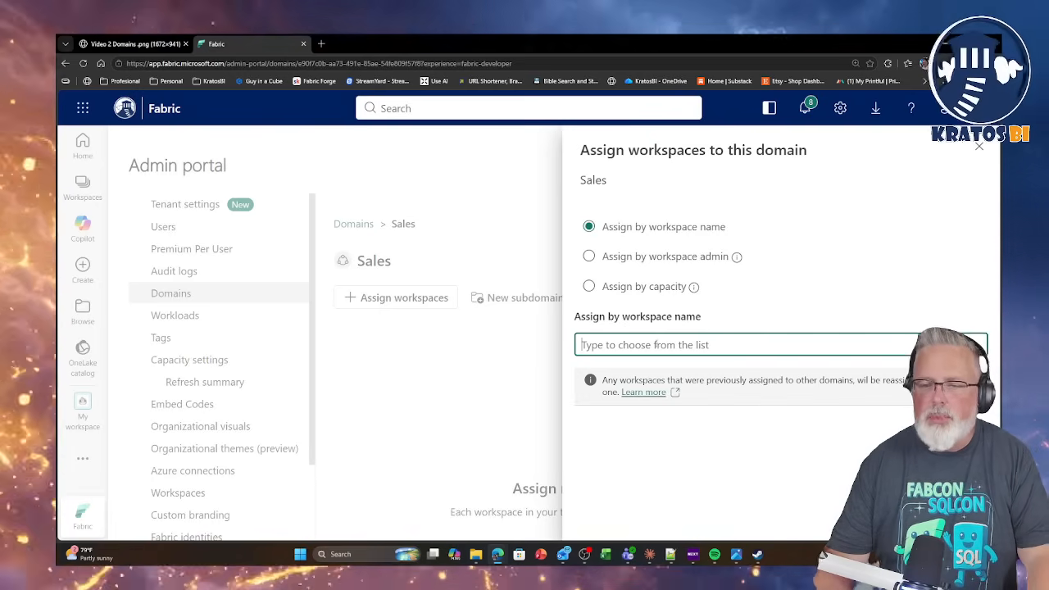
left_click(658, 344)
type("Sa")
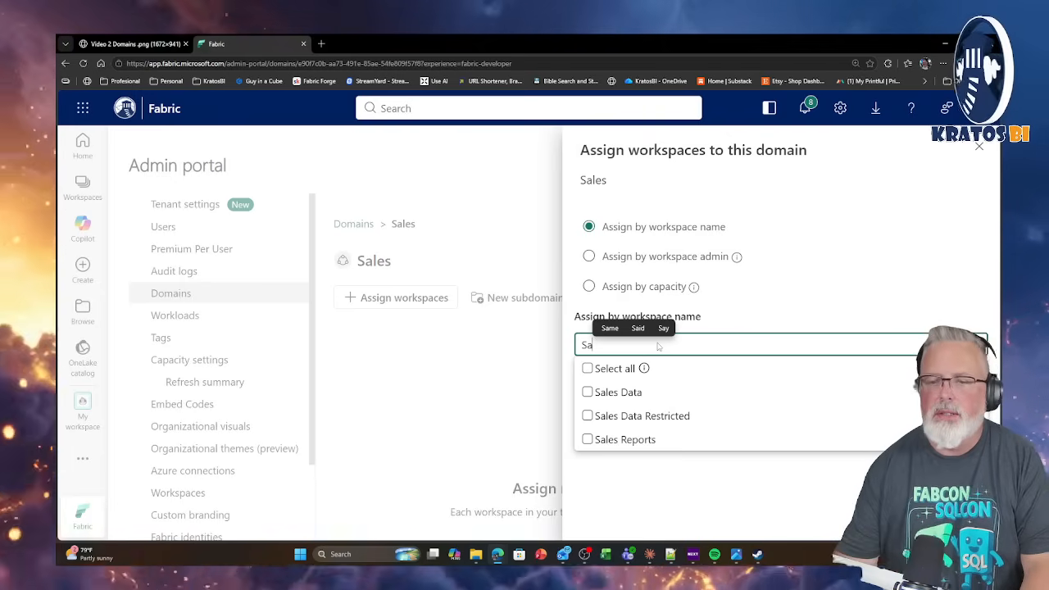
left_click(587, 369)
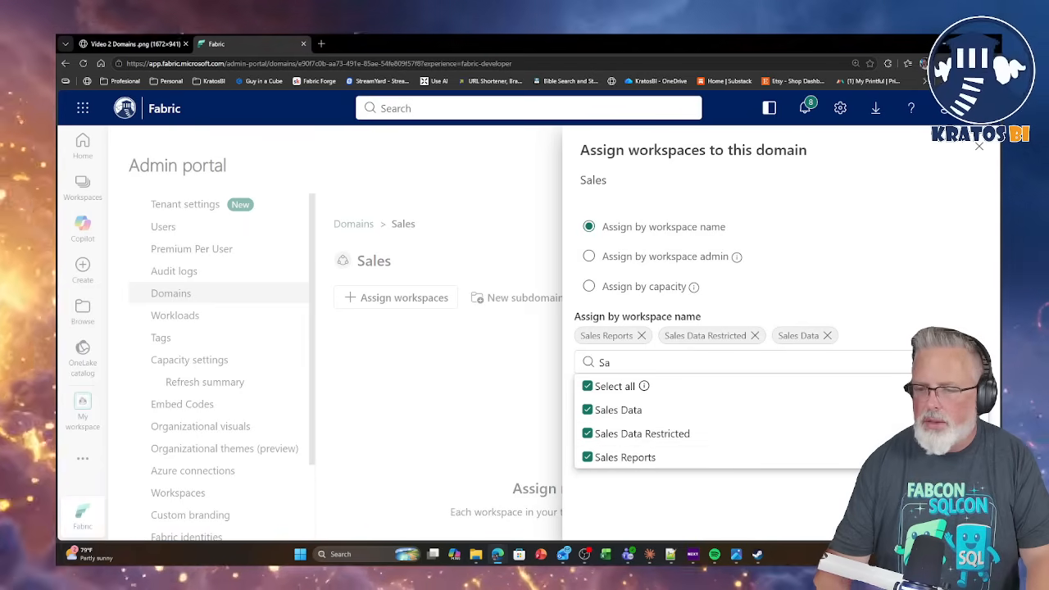
left_click(900, 517)
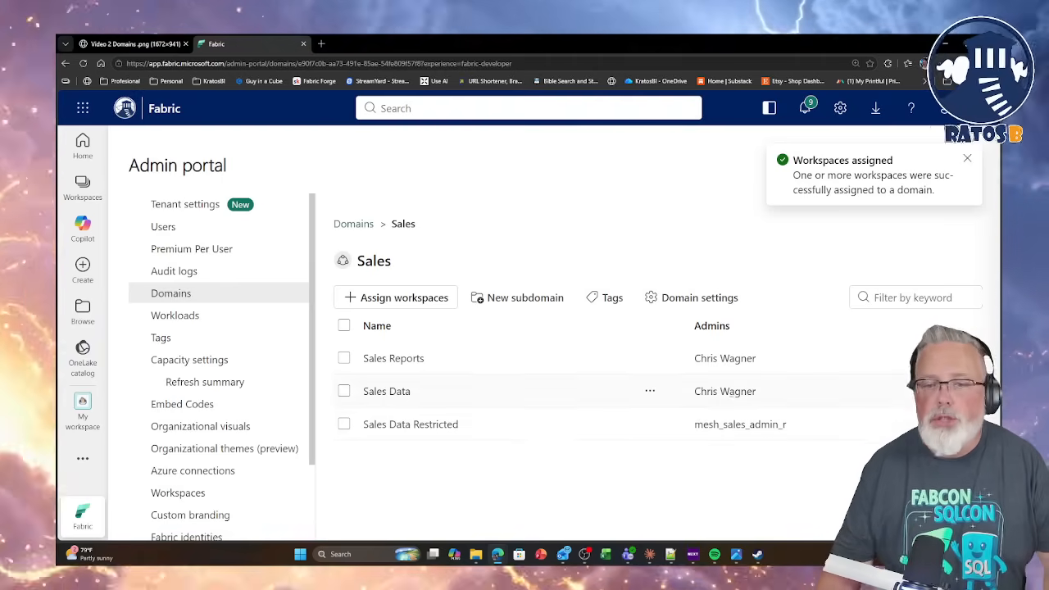
Create a subdomain named Reseller under the Sales domain.
left_click(524, 298)
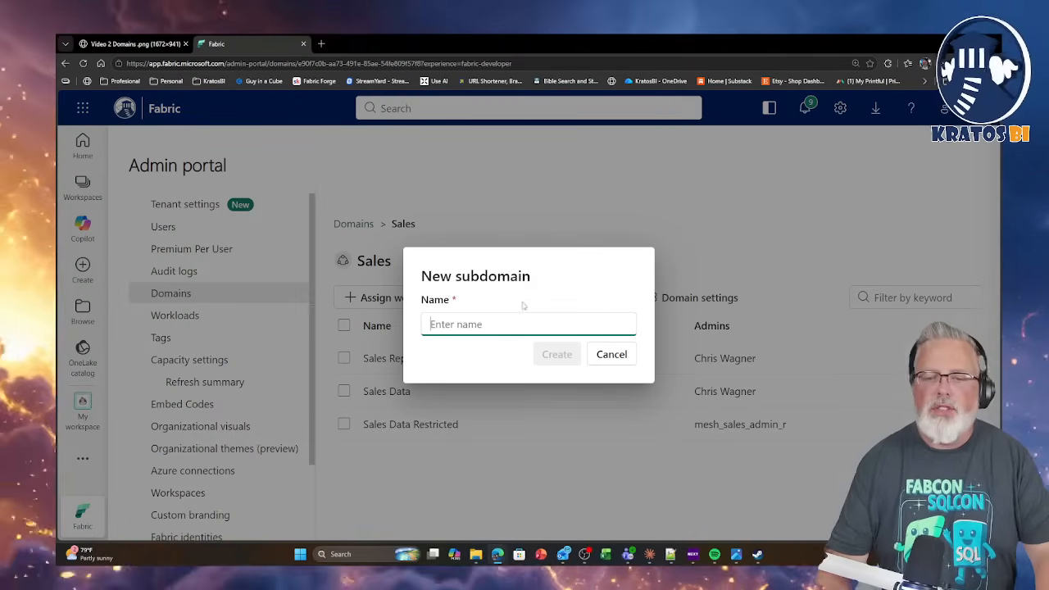
type("Re")
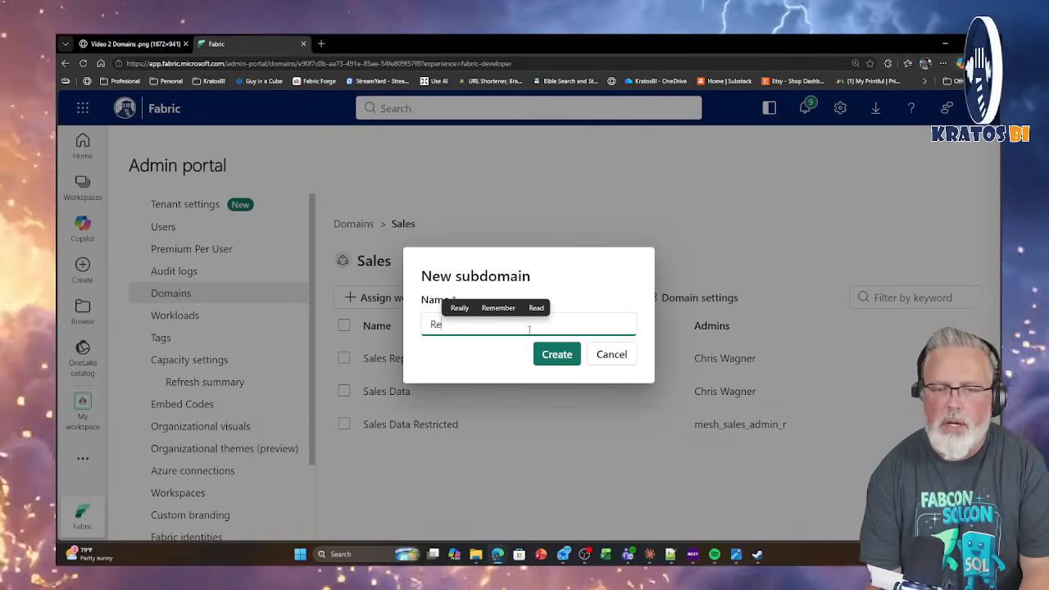
type("seller")
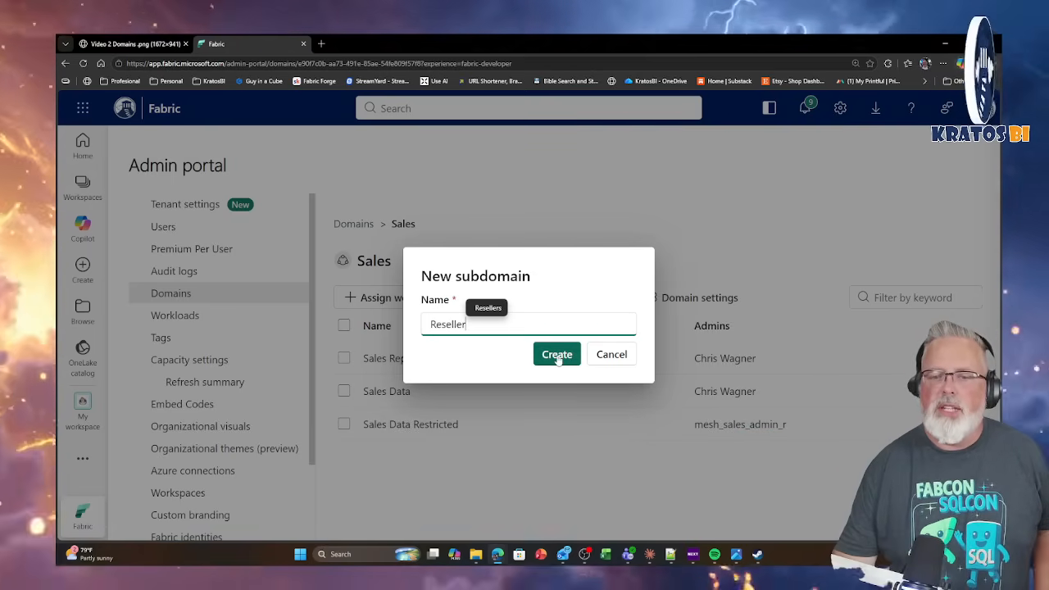
left_click(557, 356)
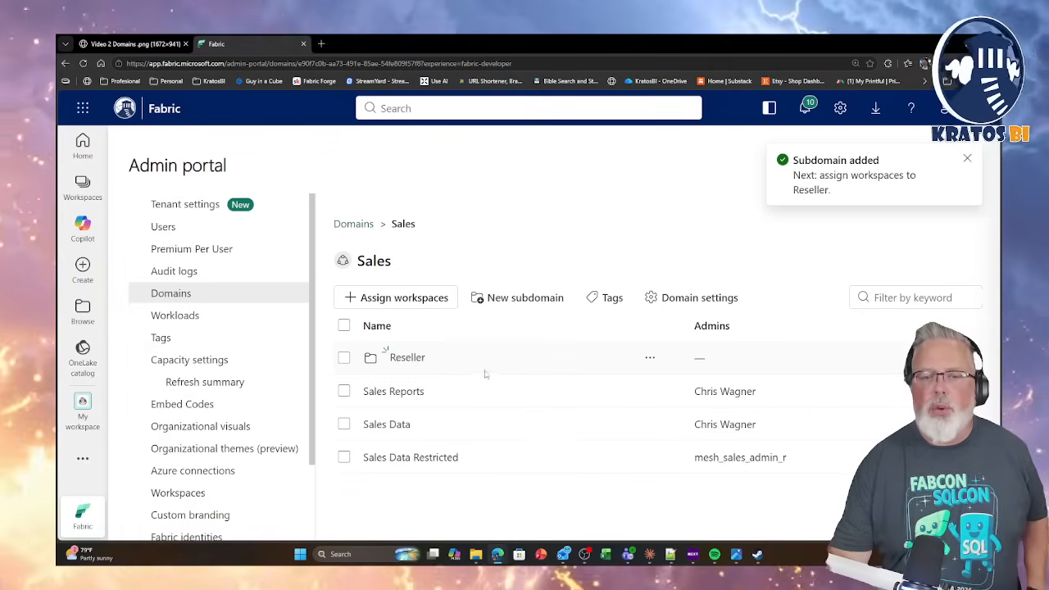
Assign the Reseller Semantic Models and Resellers Data workspaces to the Reseller subdomain by workspace name, and return to the Sales domain.
left_click(406, 358)
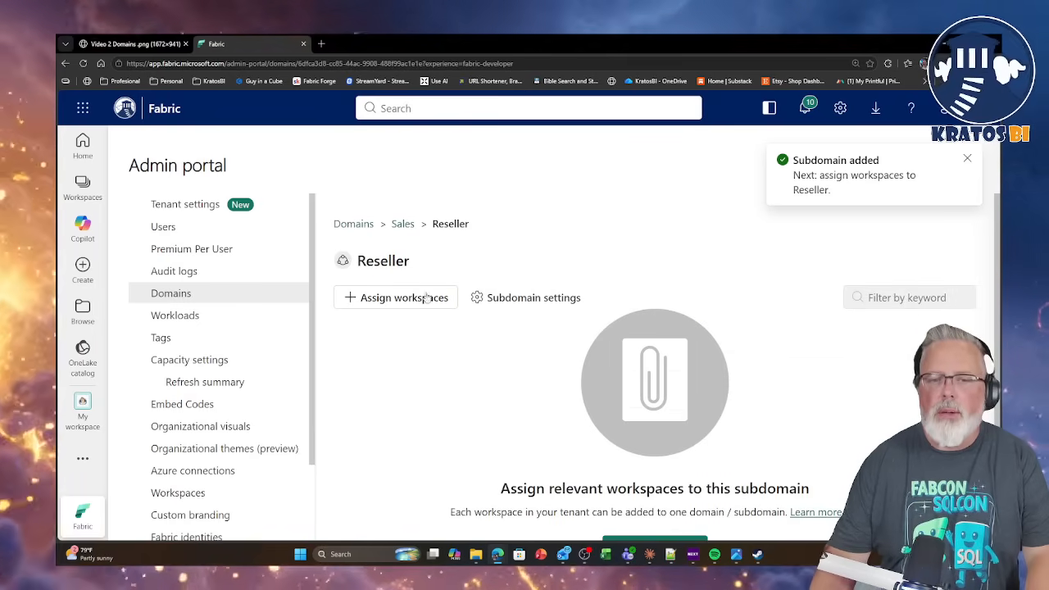
left_click(393, 300)
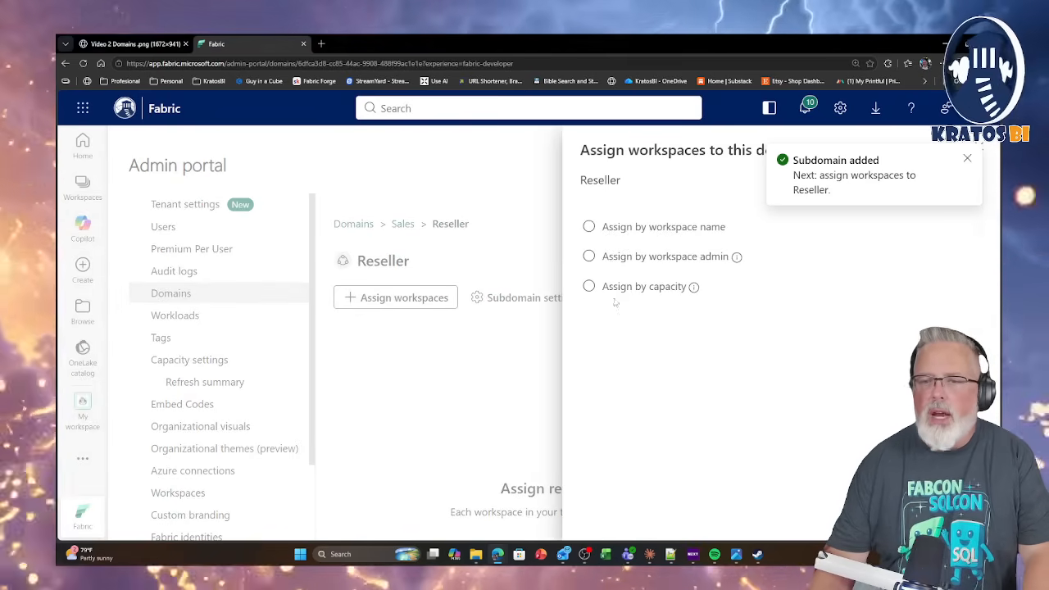
left_click(588, 226)
left_click(706, 345)
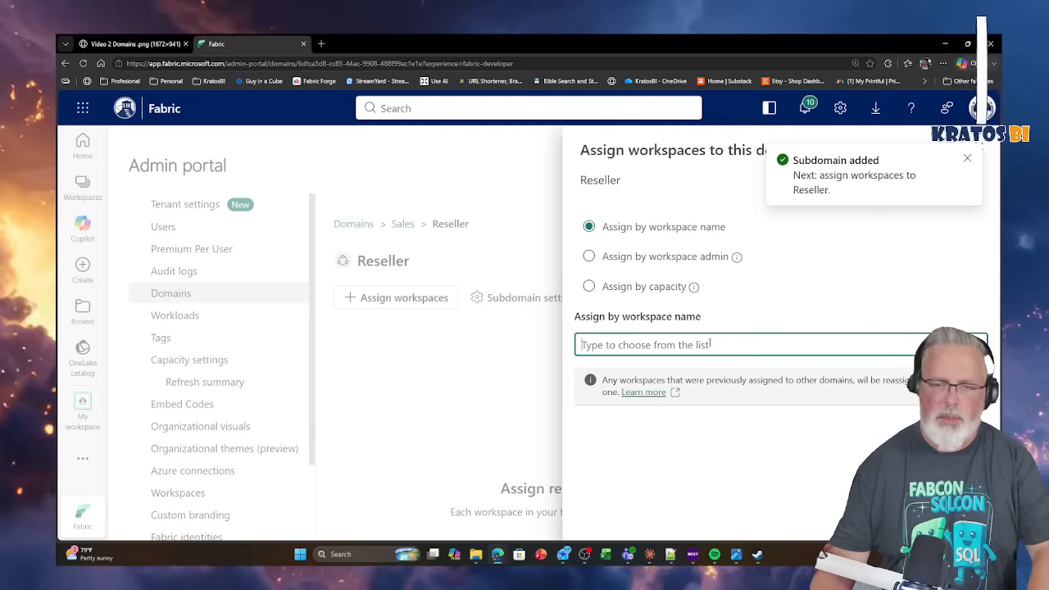
type("rese")
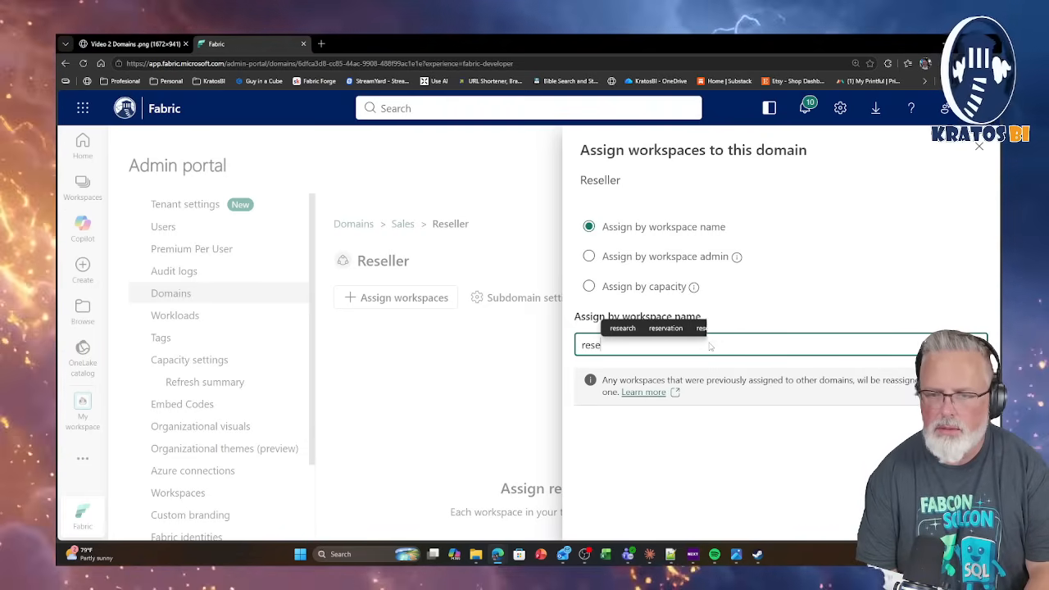
type("ller")
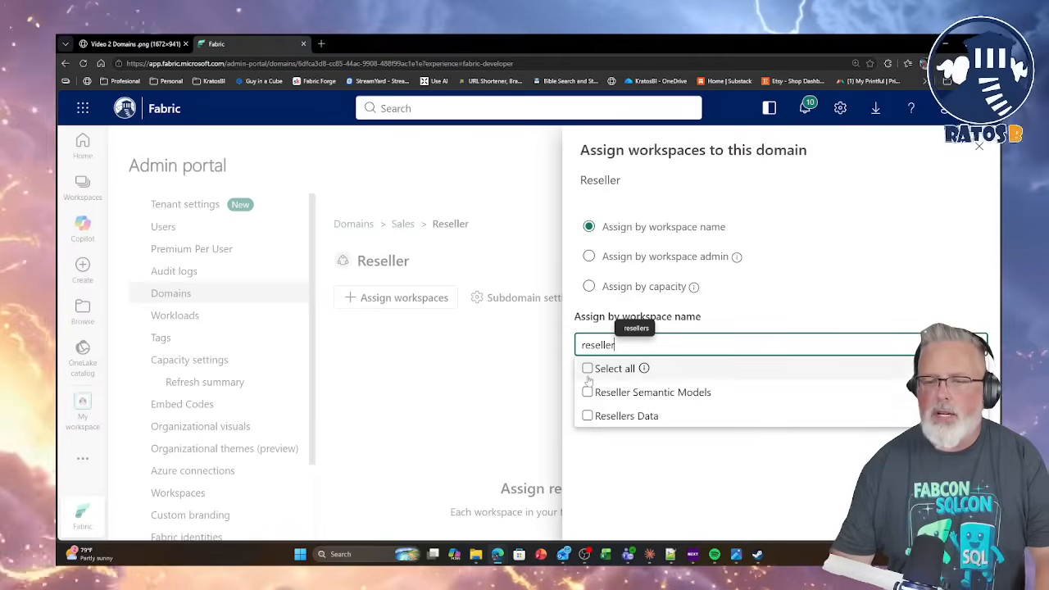
left_click(588, 416)
left_click(589, 412)
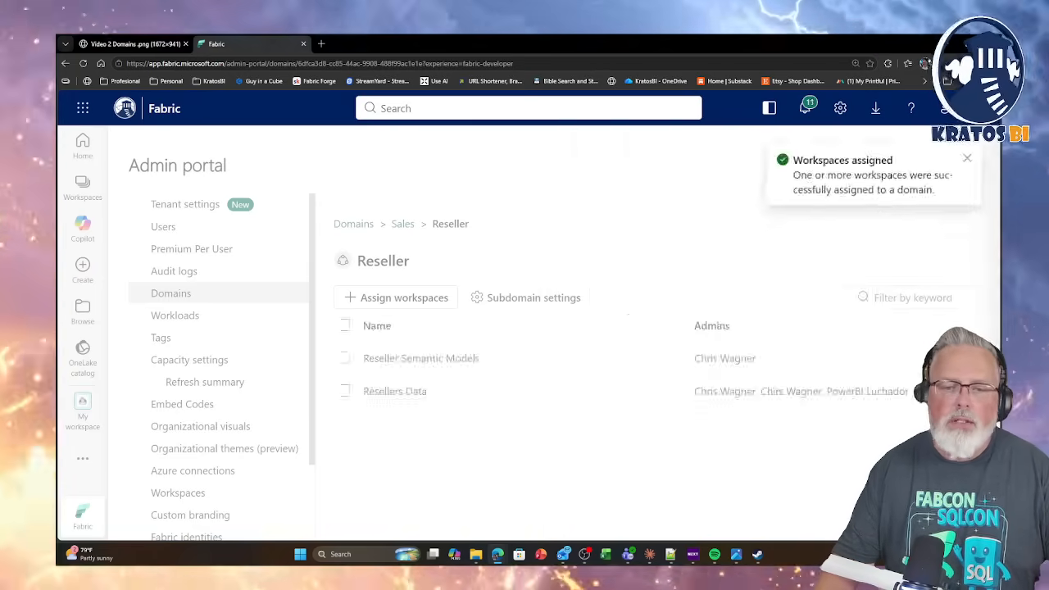
left_click(402, 225)
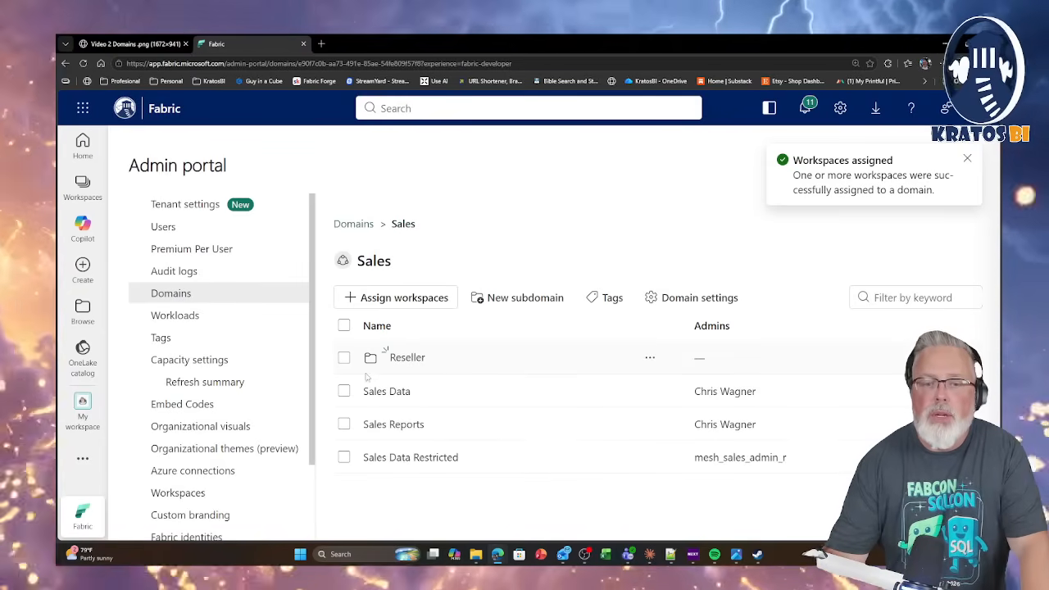